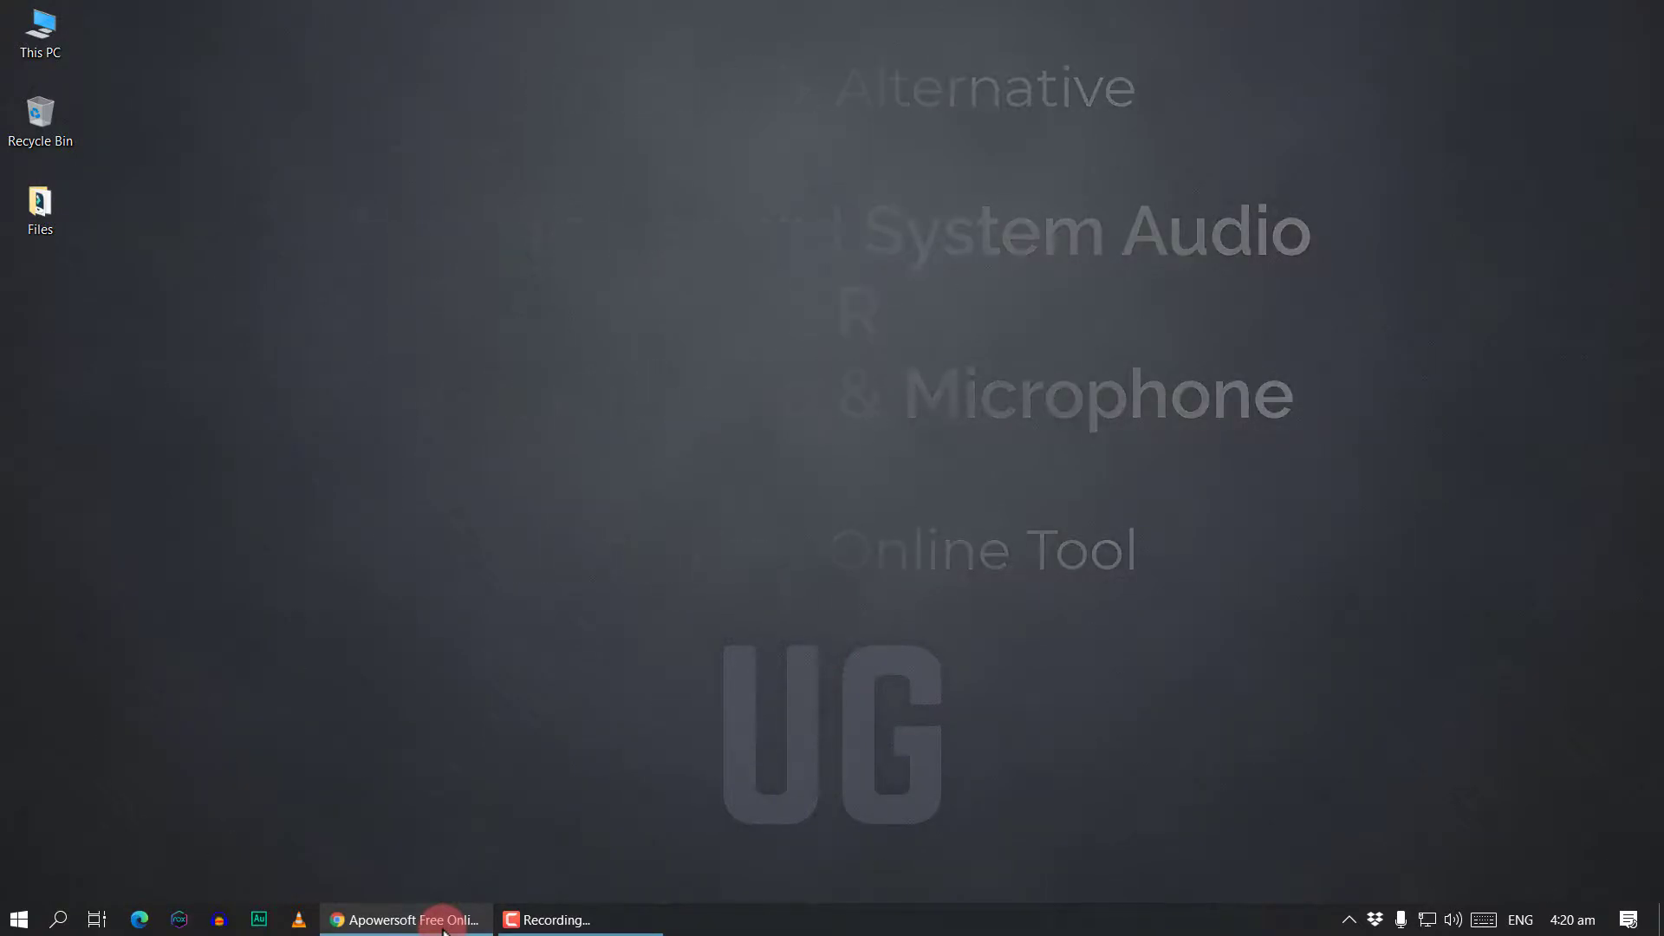
- Bring the Apowersoft Free Online Audio Recorder page in Chrome to the front
left_click(443, 930)
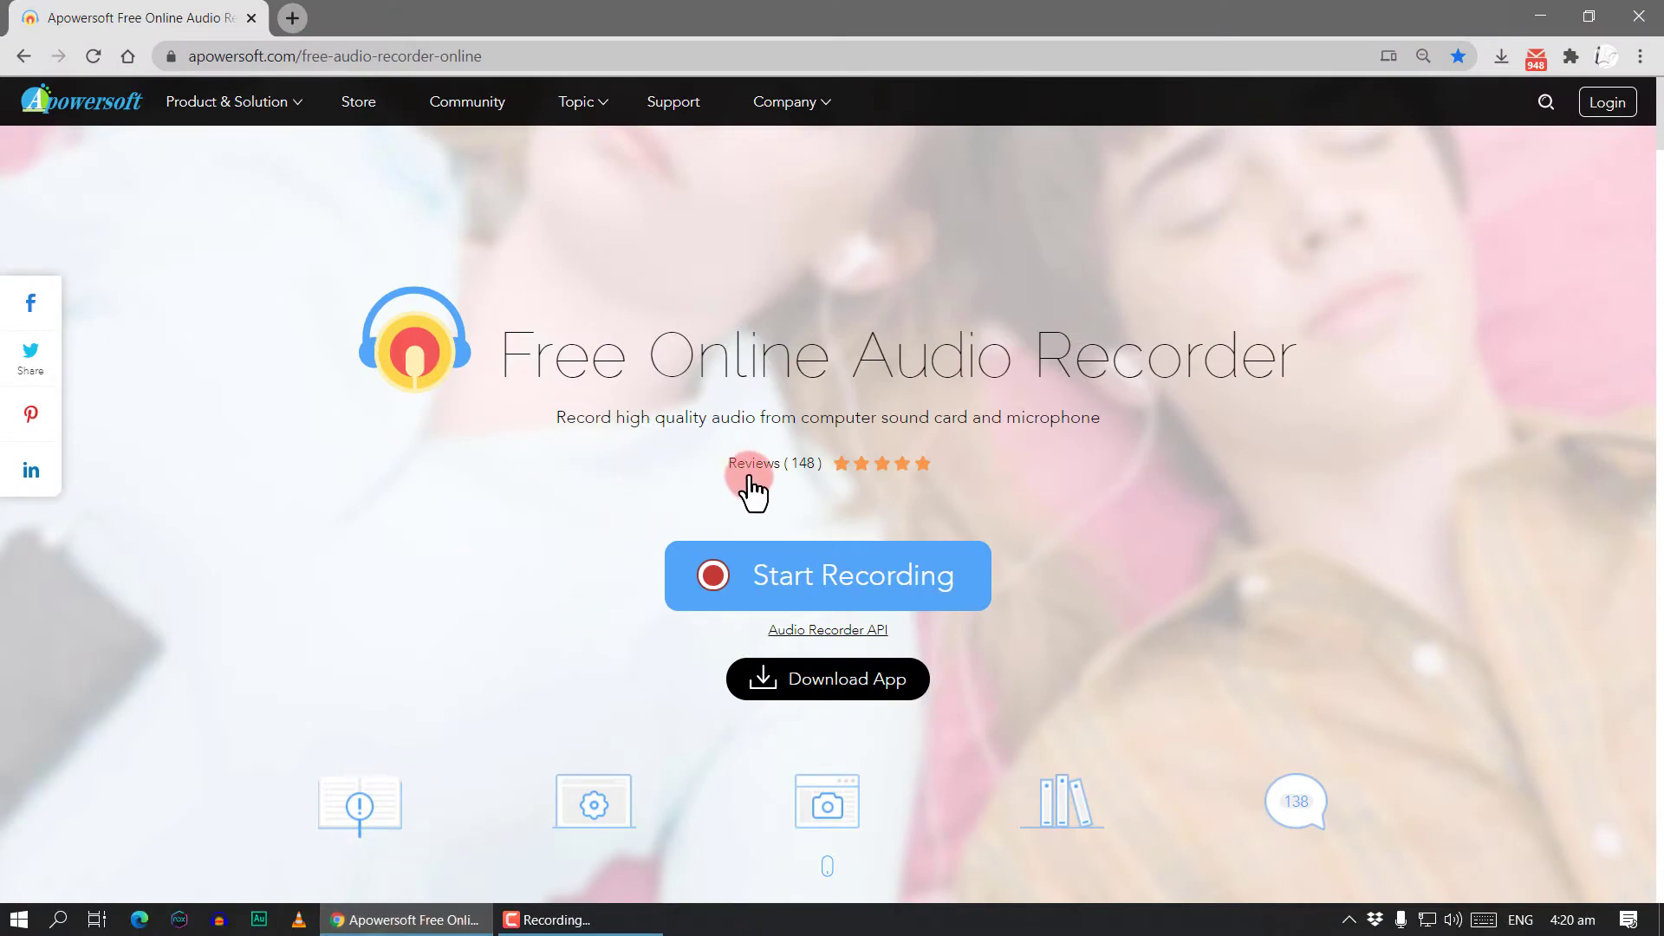
- Start recording, always allow the site to open the launcher, and cancel the Open Launcher prompt
left_click(834, 596)
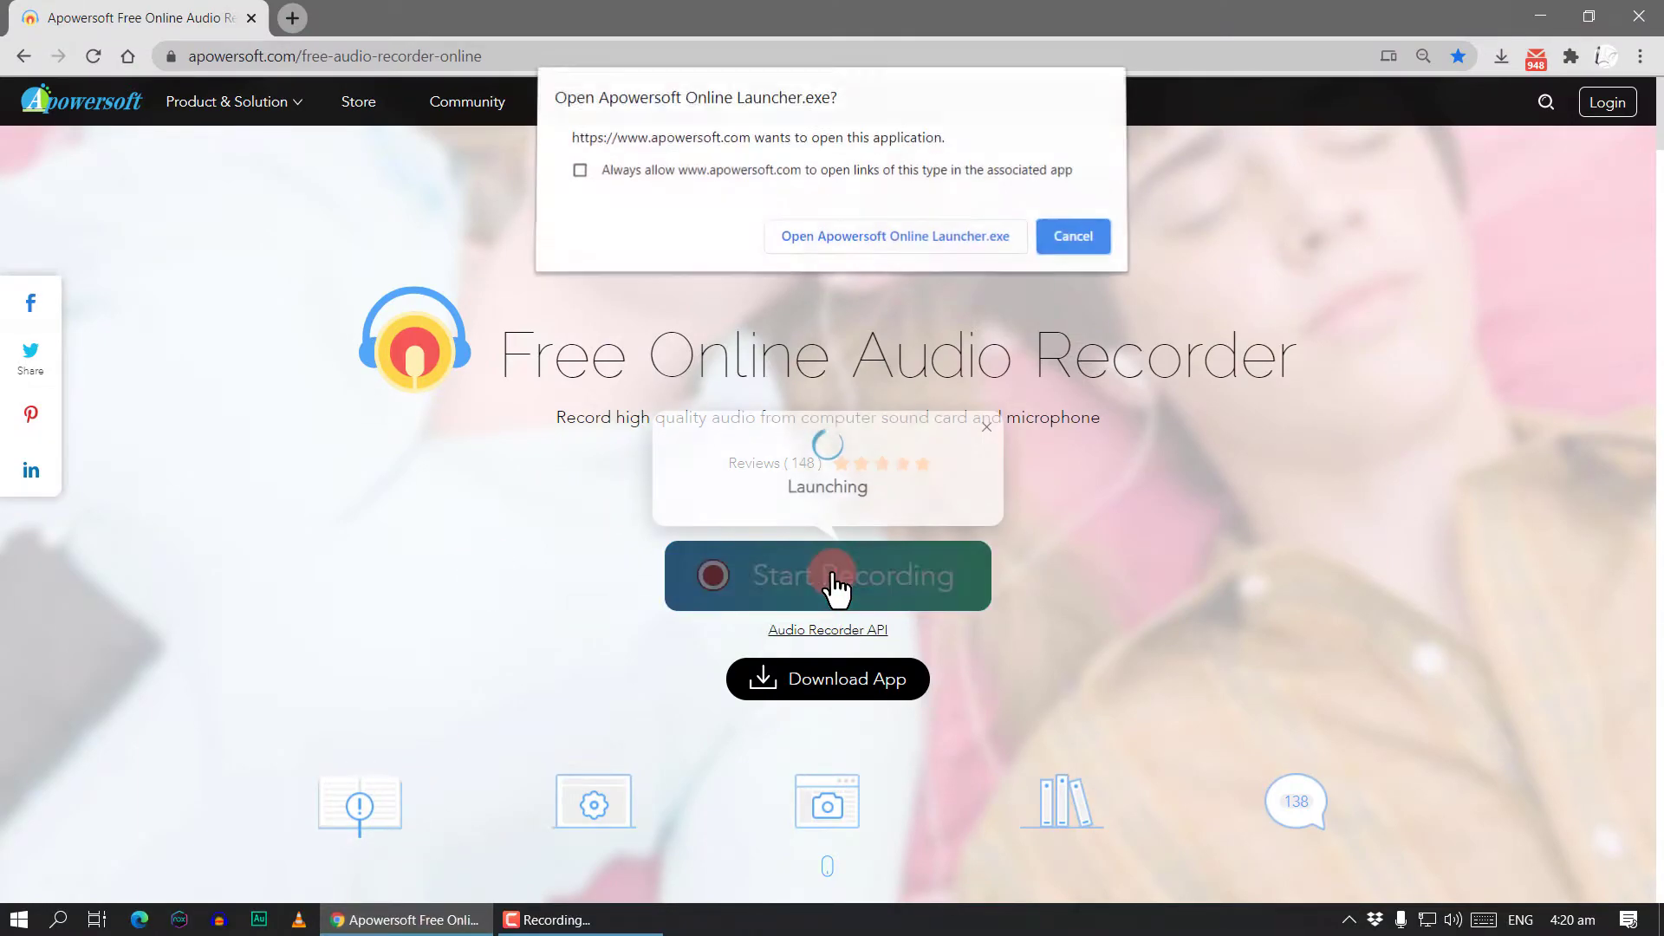
left_click(645, 176)
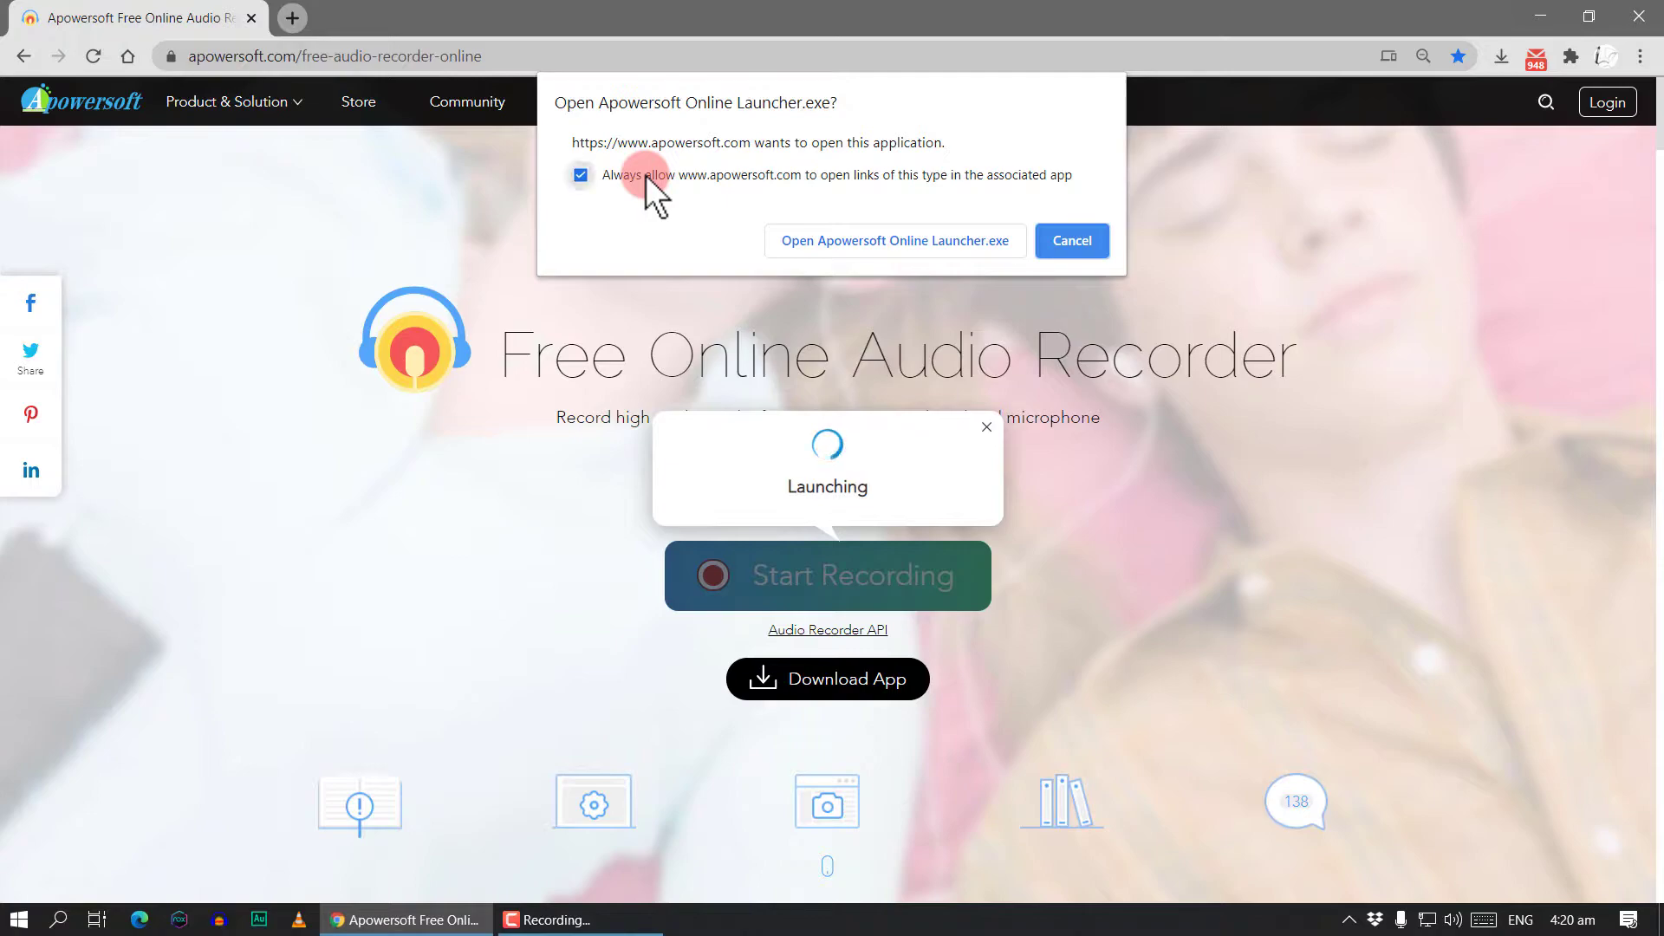
left_click(972, 245)
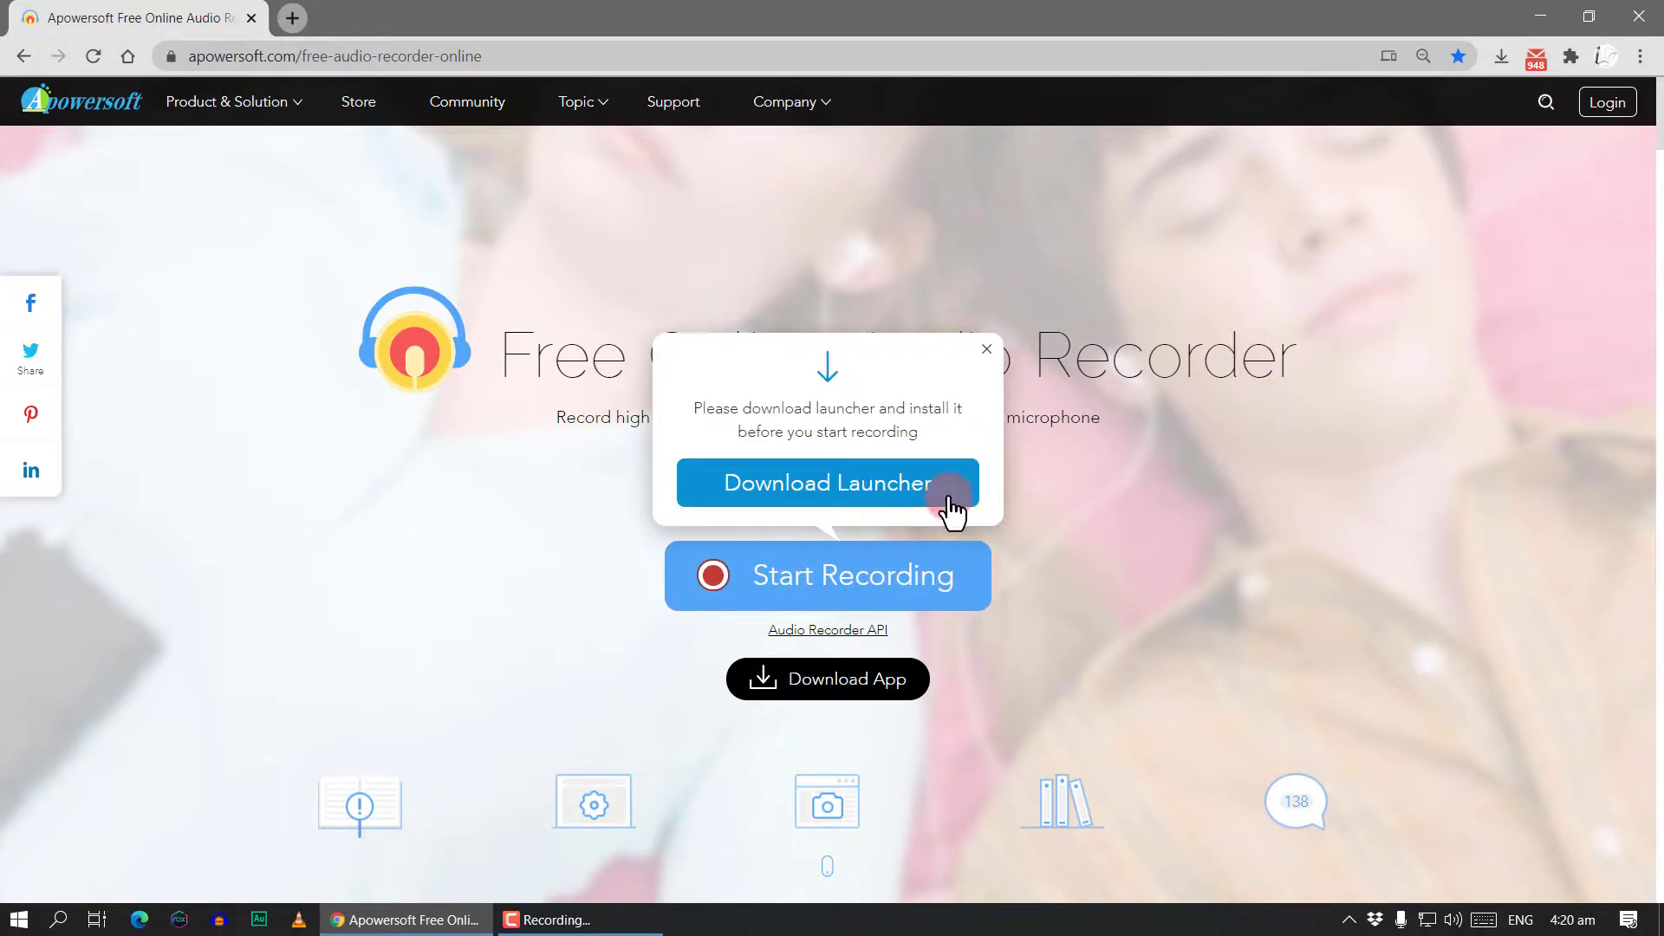
- Download apowersoft-online-launcher.exe and save it to the Desktop
left_click(852, 491)
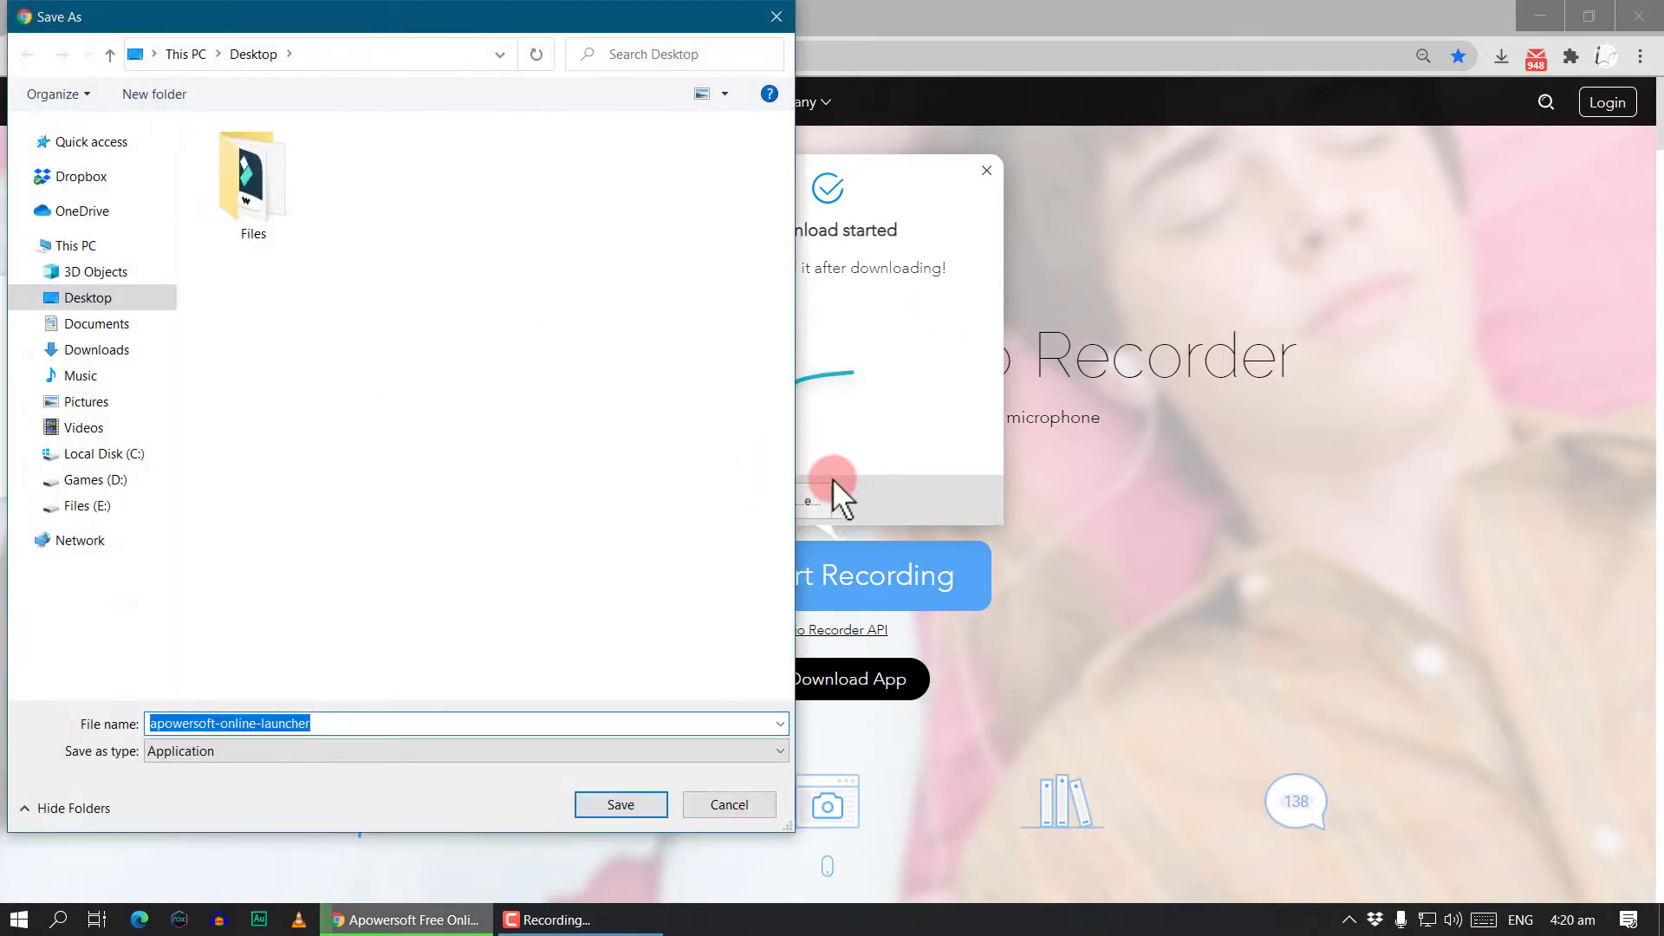
left_click(610, 797)
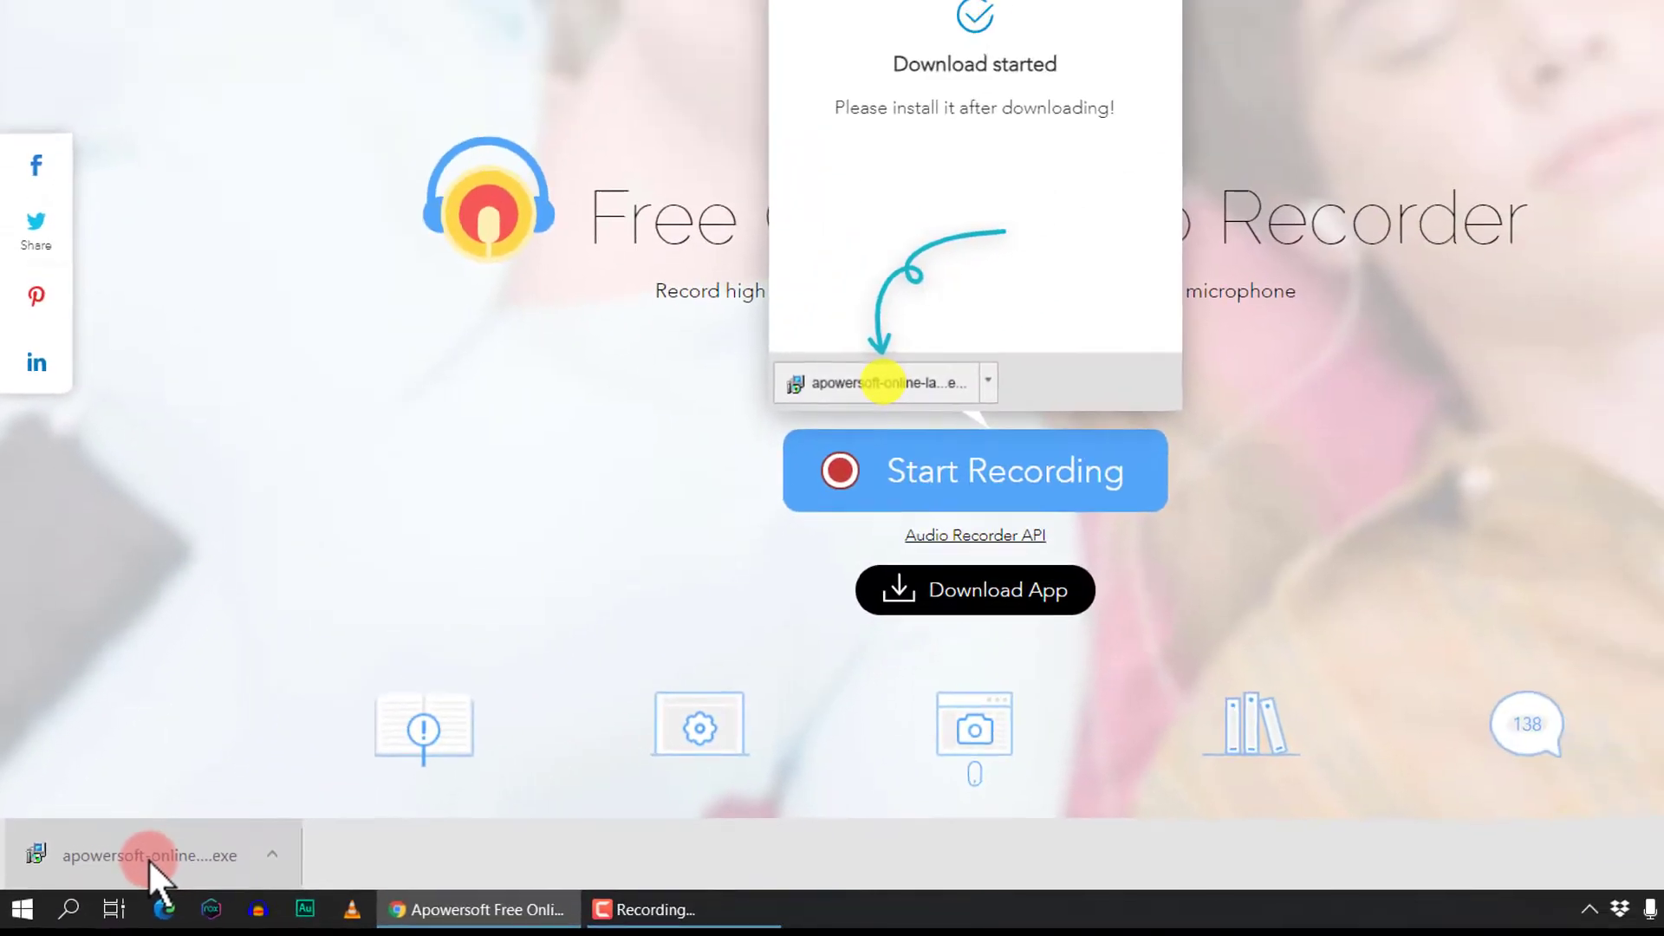
- Run apowersoft-online-launcher.exe despite the security warning and complete its setup
left_click(149, 857)
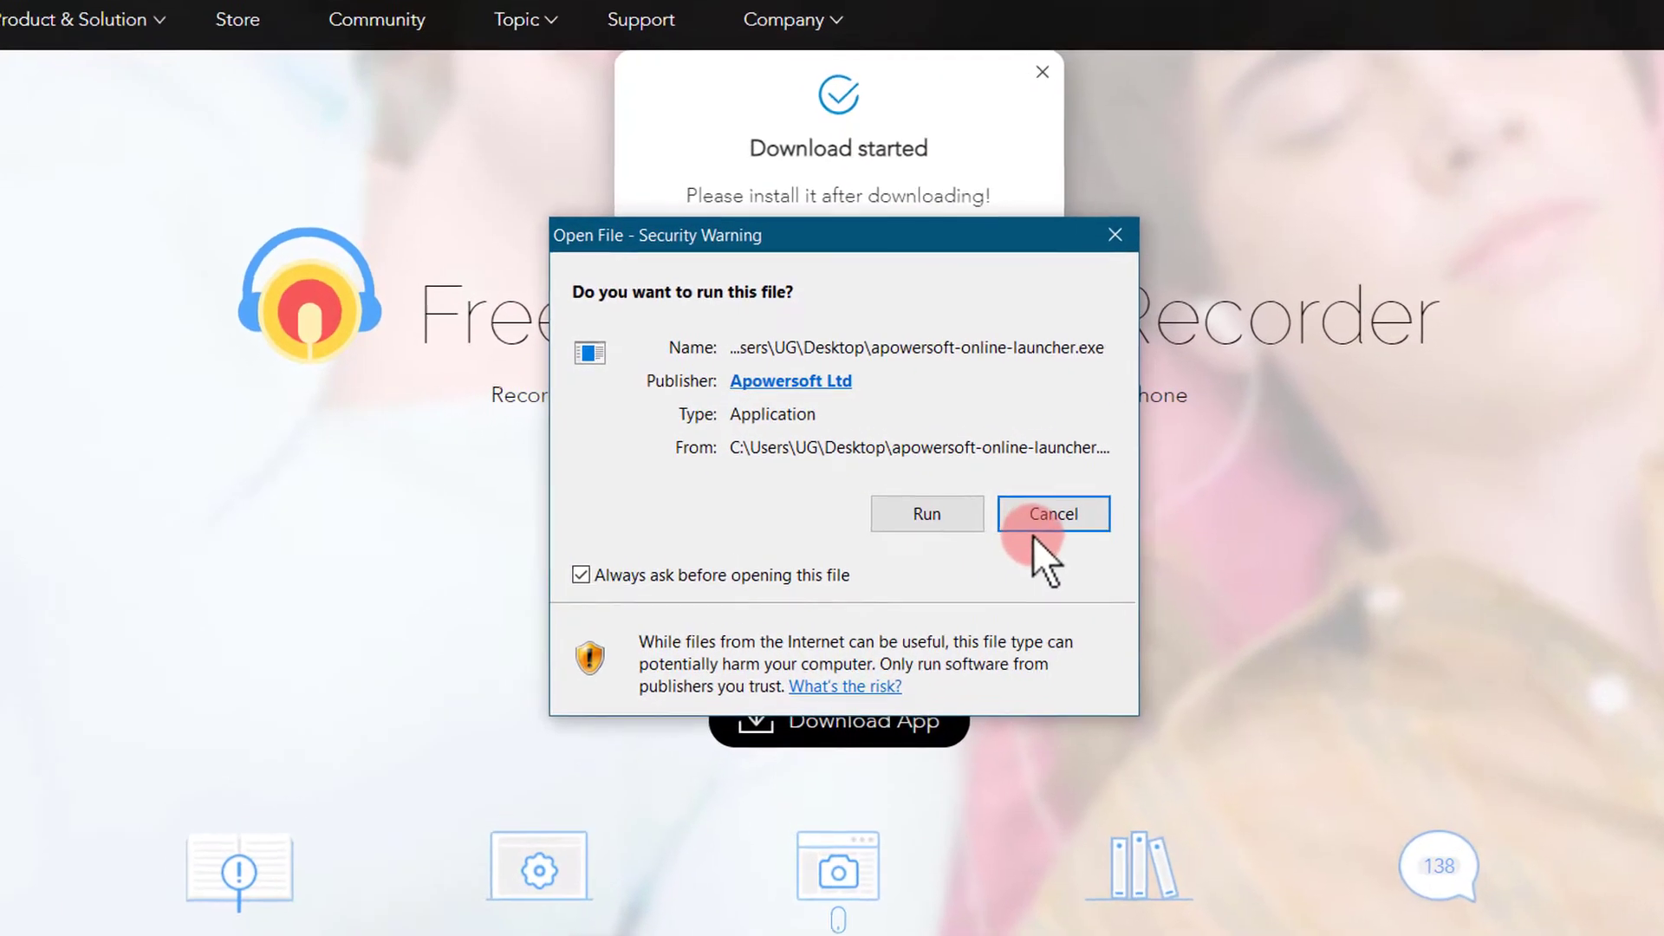
left_click(894, 484)
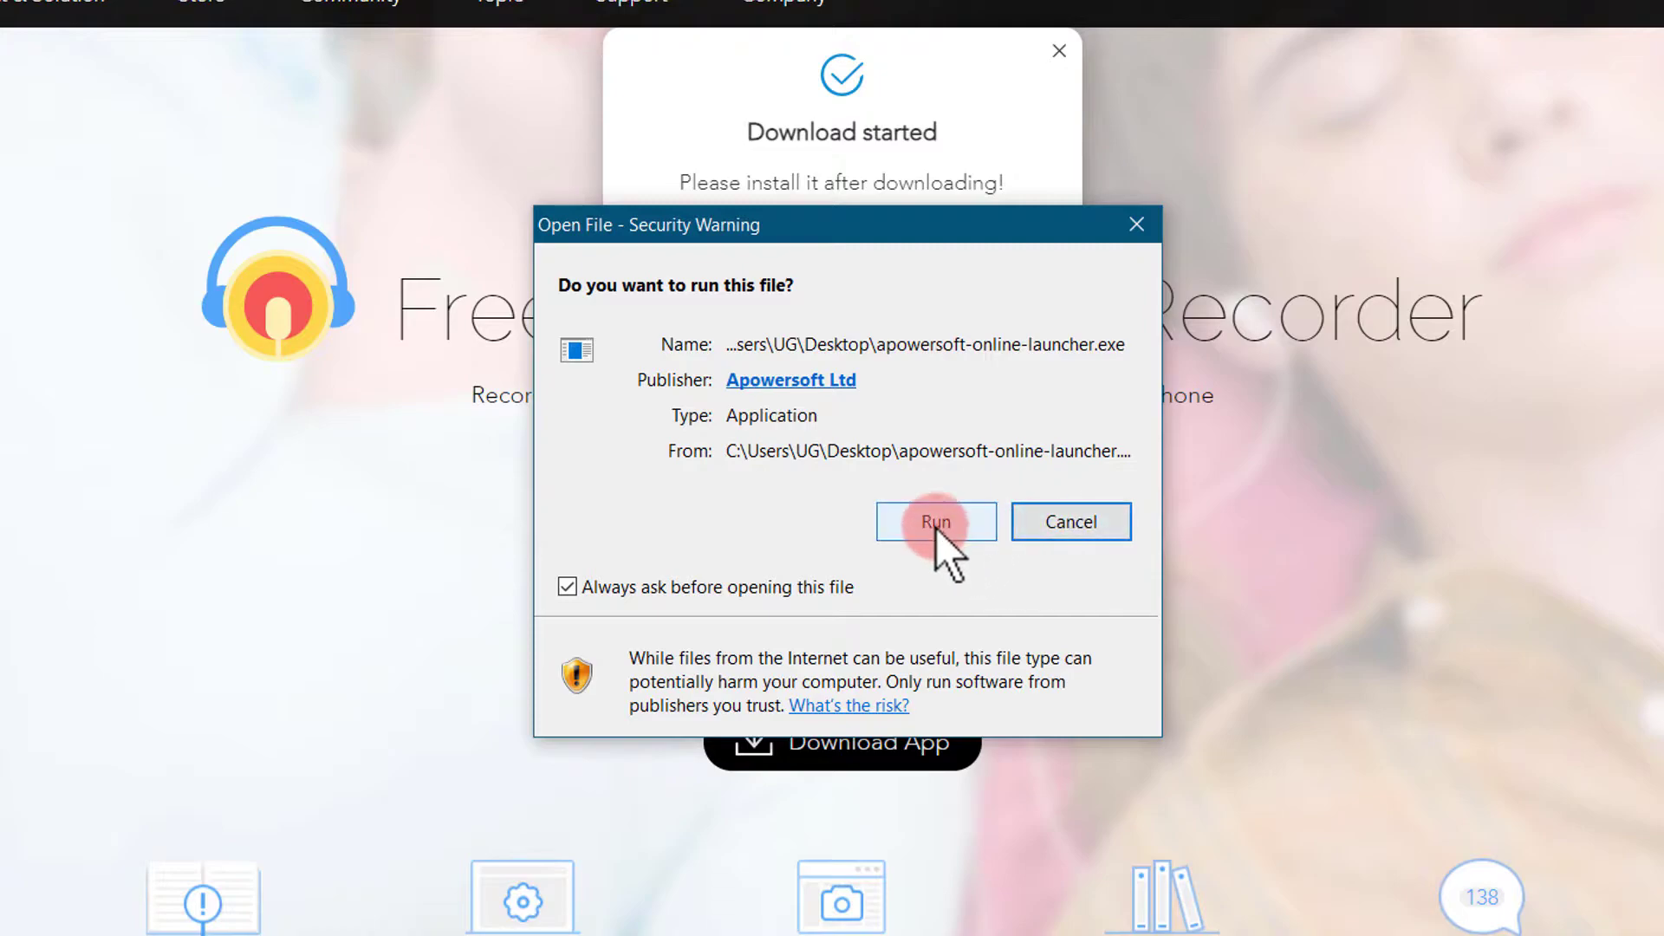
left_click(935, 523)
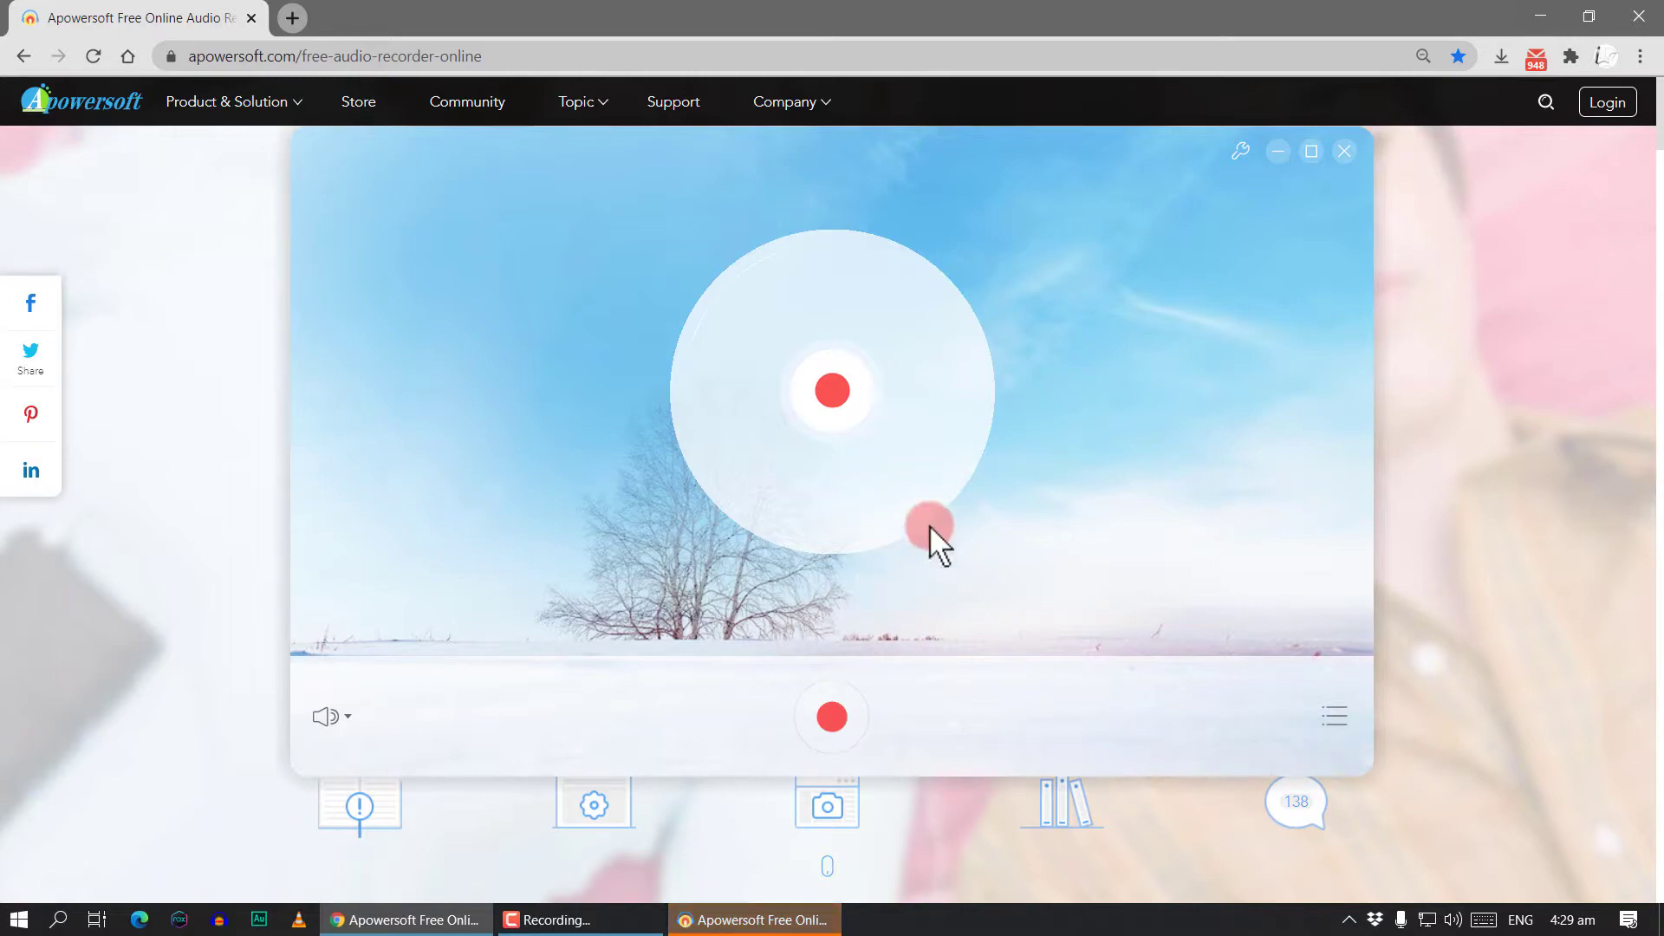
- Minimise Chrome and switch the recorder's audio source to System Sound
left_click_drag(1026, 154, 1027, 170)
left_click(1539, 18)
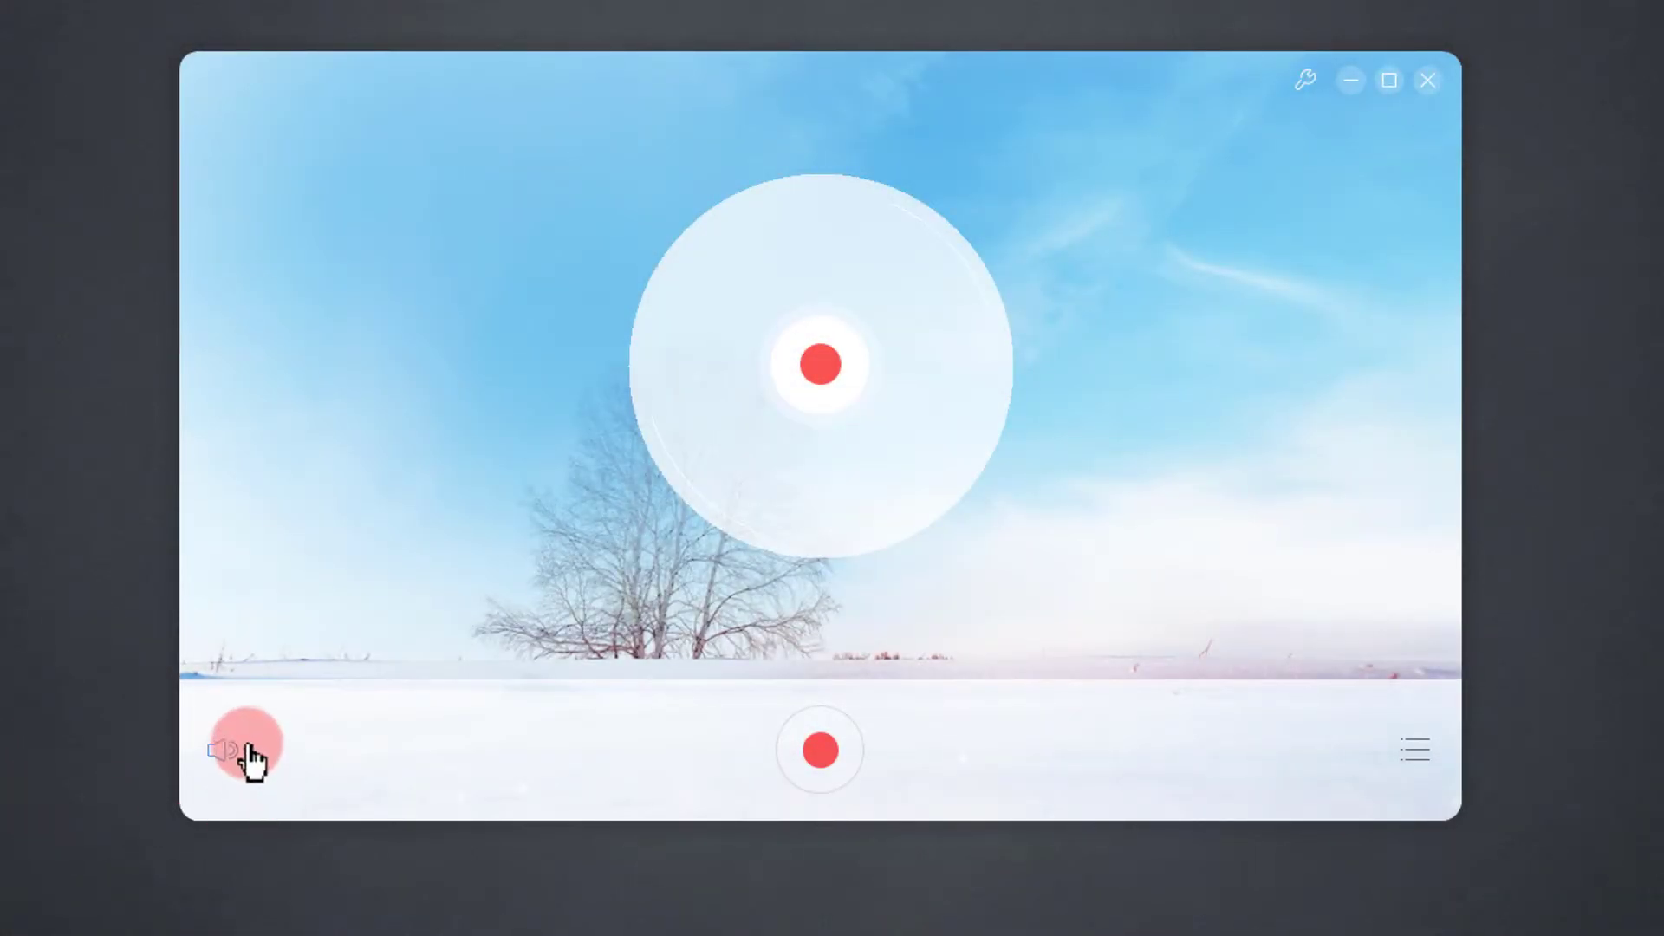
left_click(249, 742)
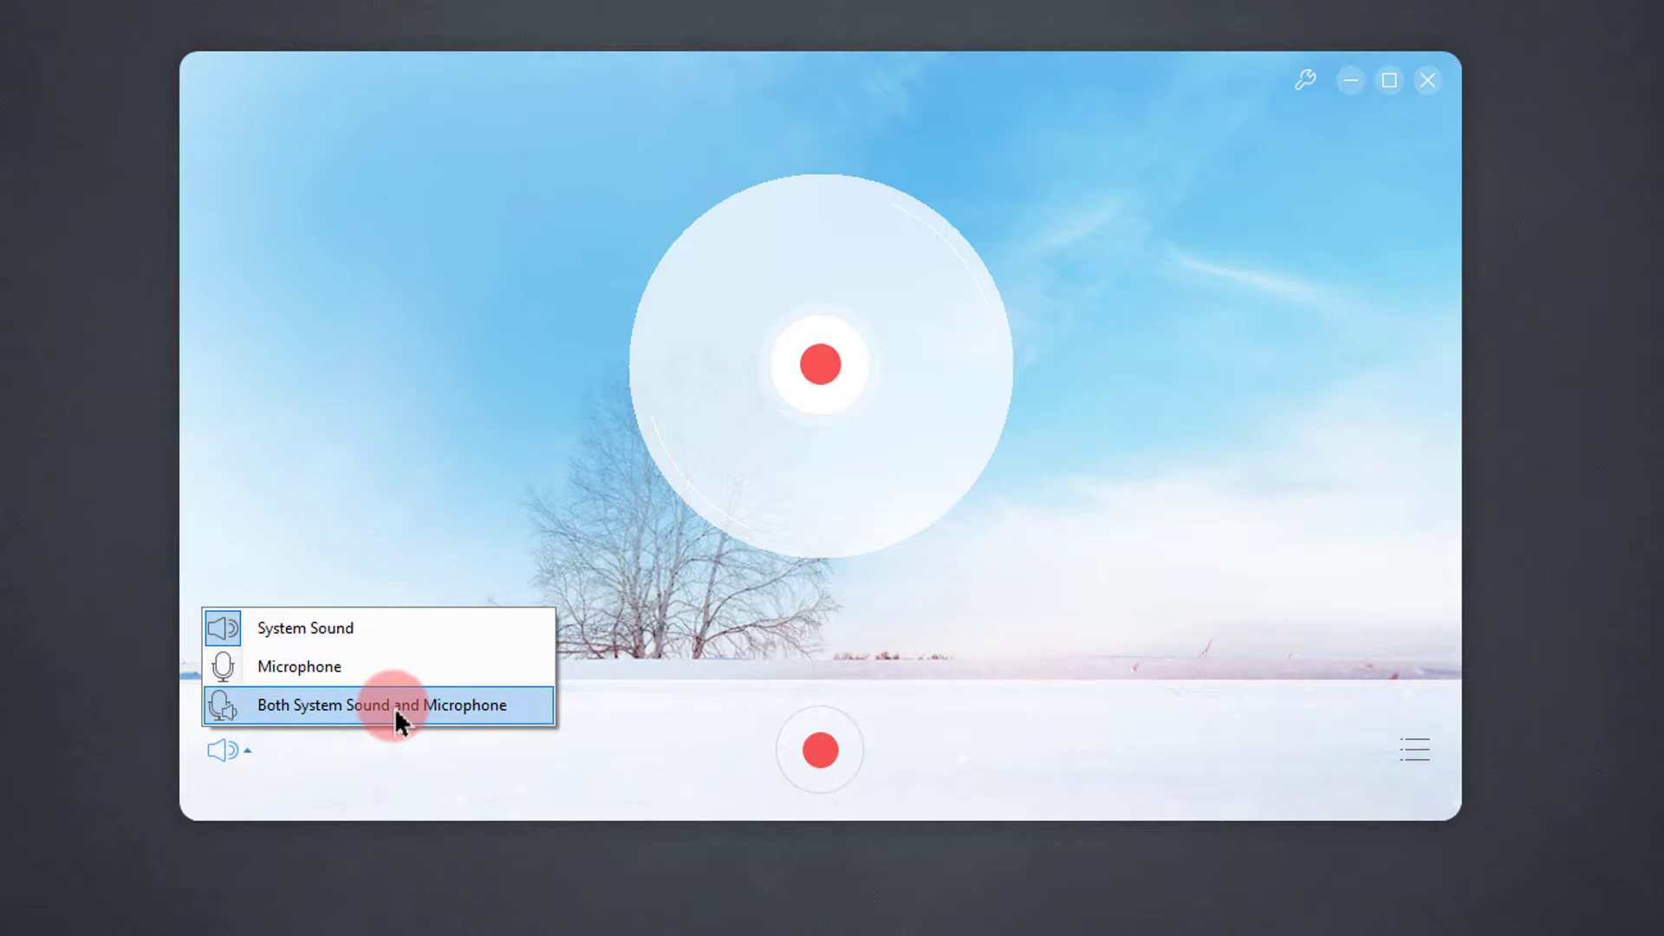
left_click(353, 631)
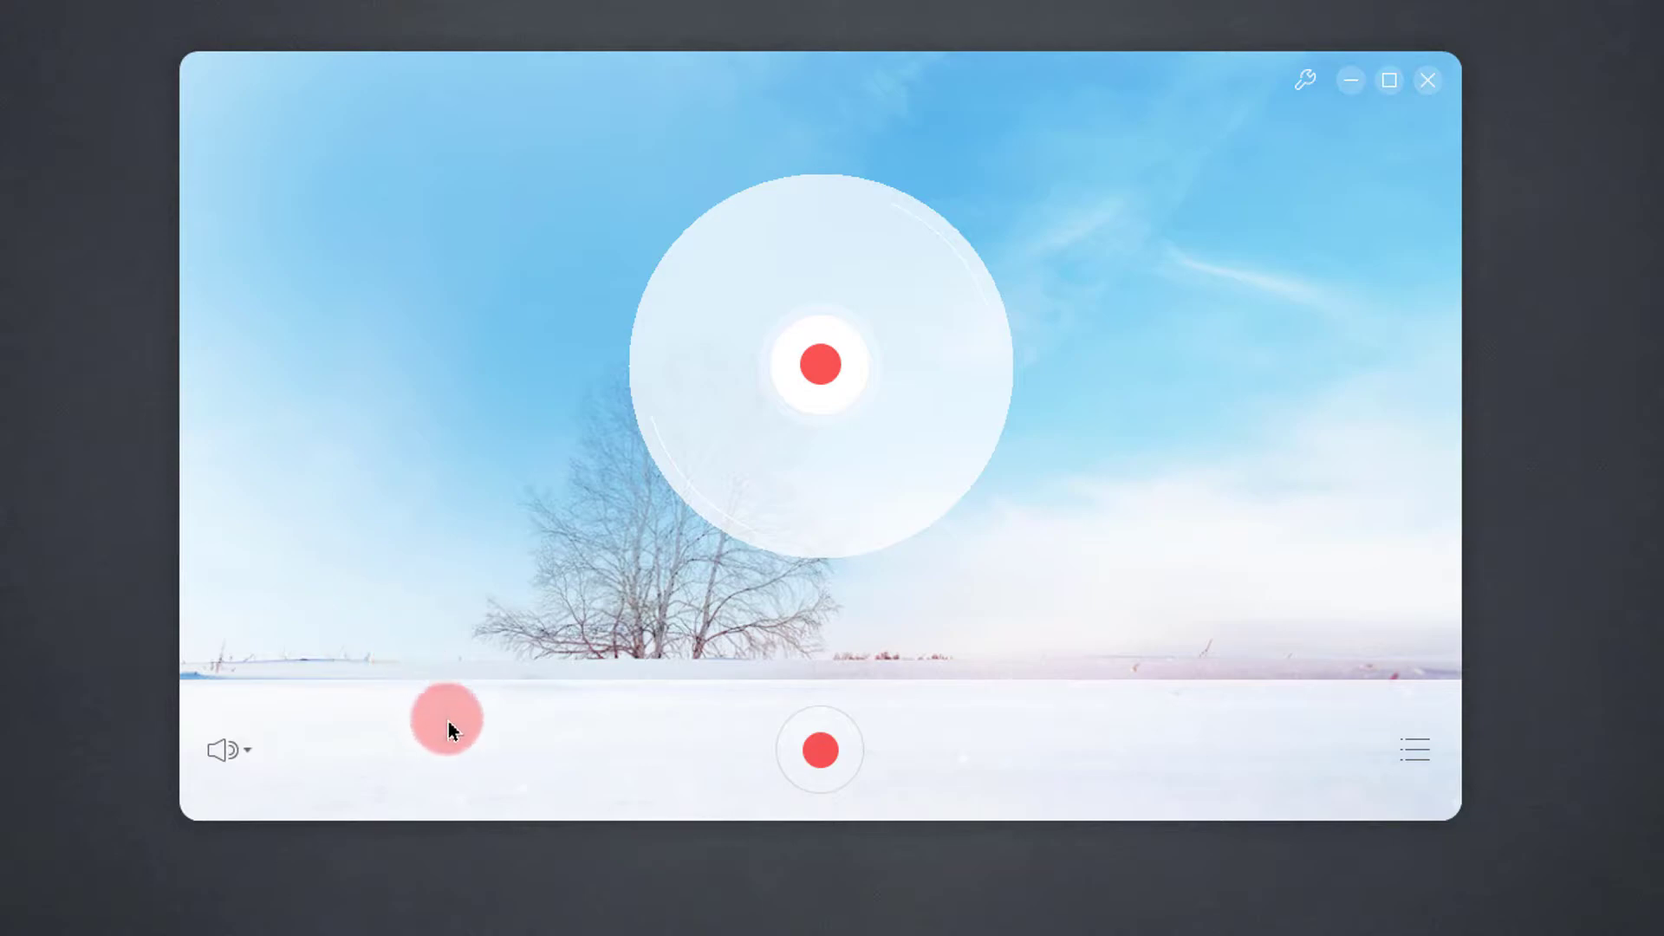
- Record about 33 seconds of the desktop Music file playing, with volume lowered, then close Media Player
left_click(820, 751)
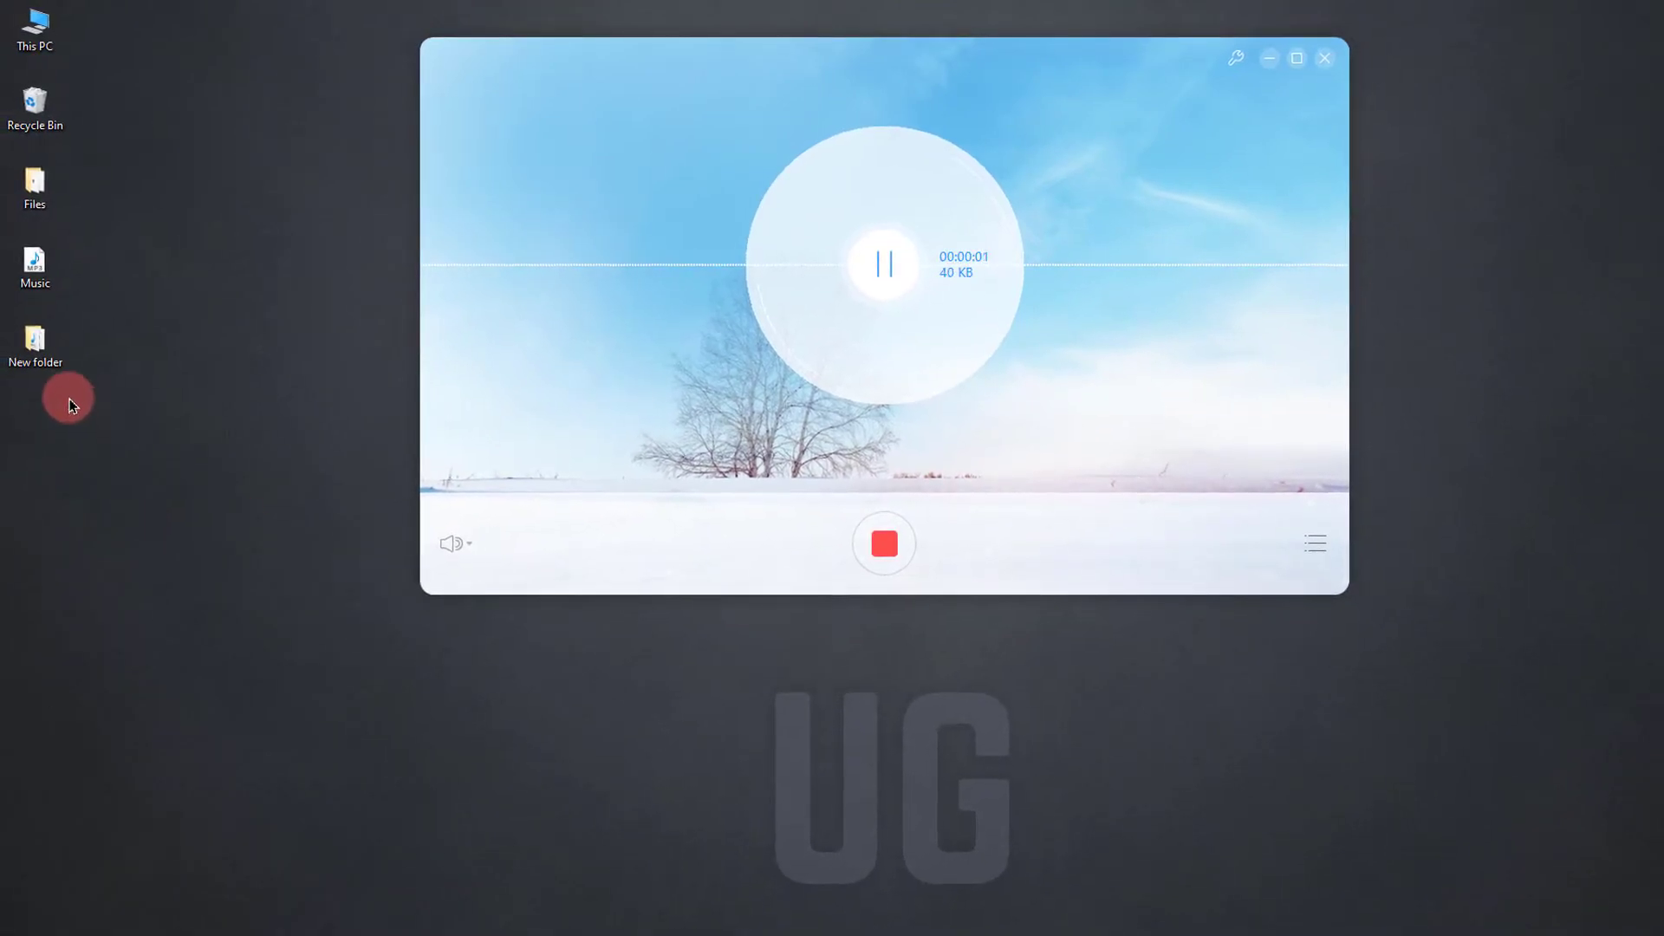
double_click(35, 278)
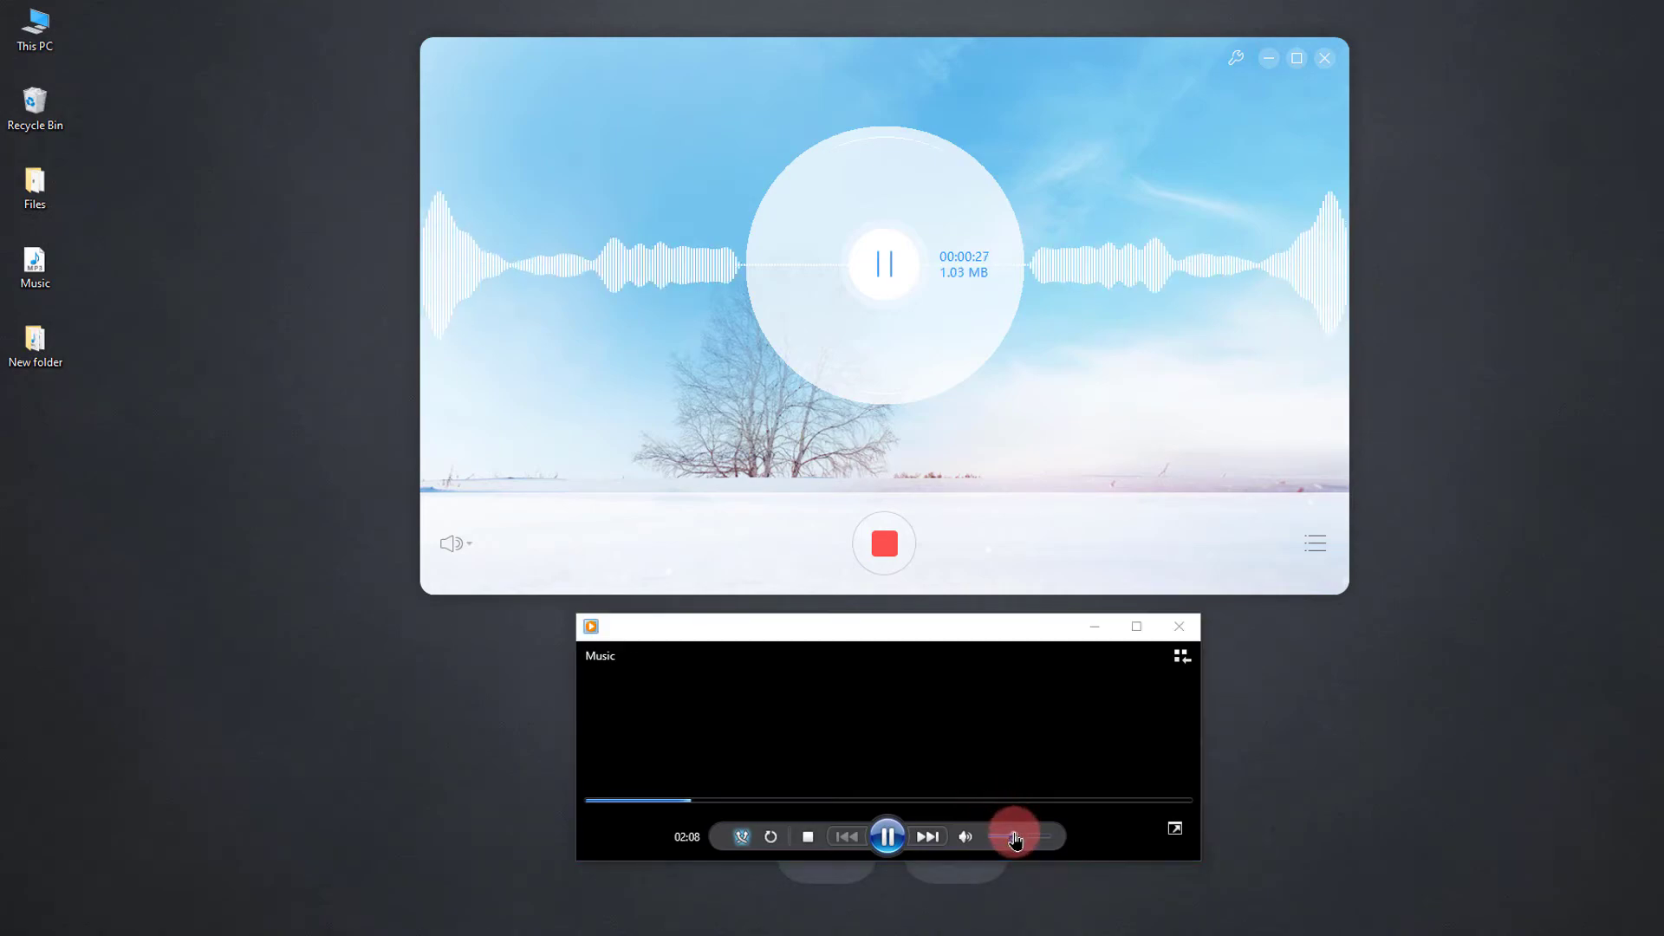
left_click_drag(1016, 840, 994, 840)
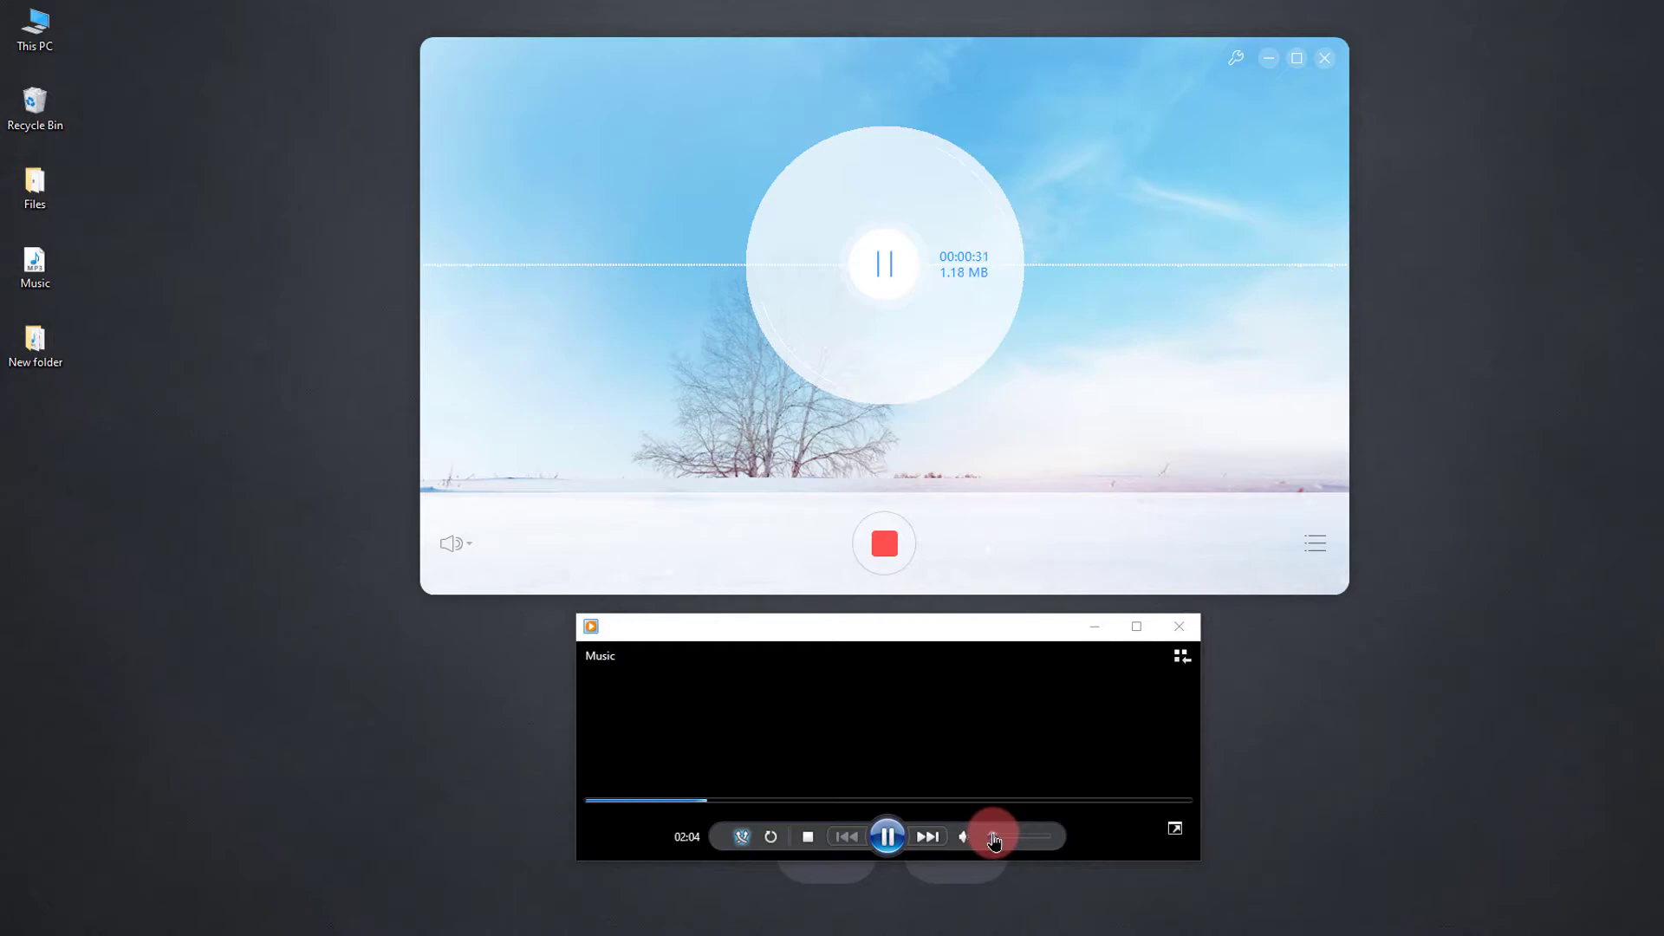
left_click(1179, 626)
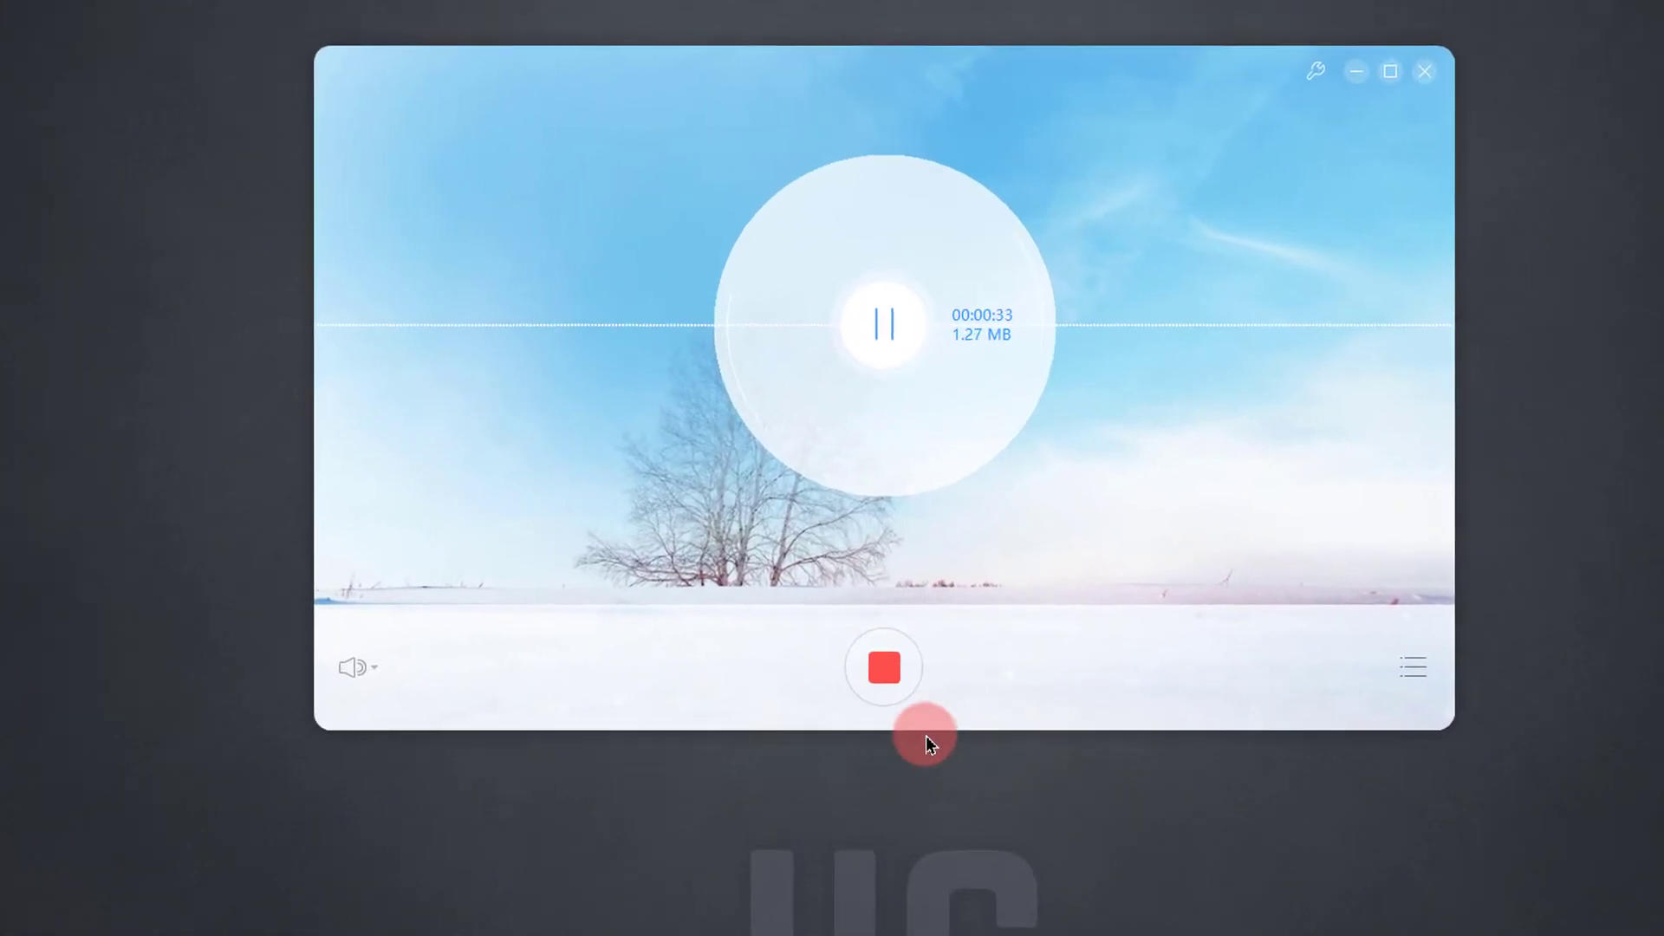
- Stop the recording, then play Track17.mp3 (34 s, 1.31 MB) from the list and pause it
left_click(888, 673)
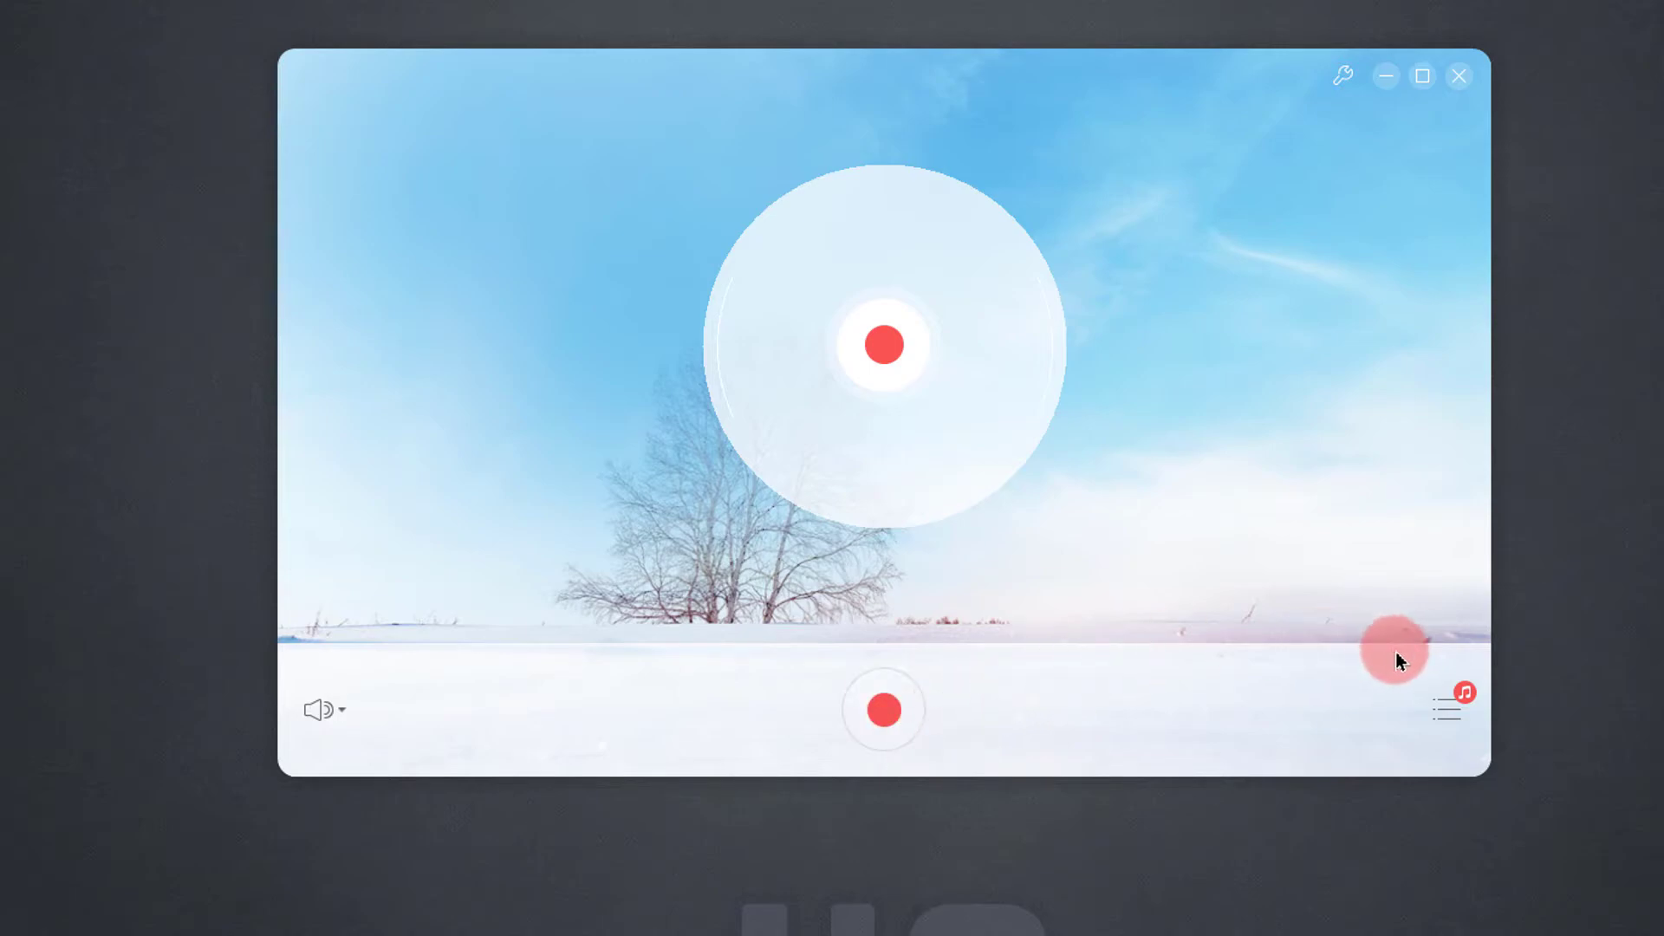
left_click(1452, 722)
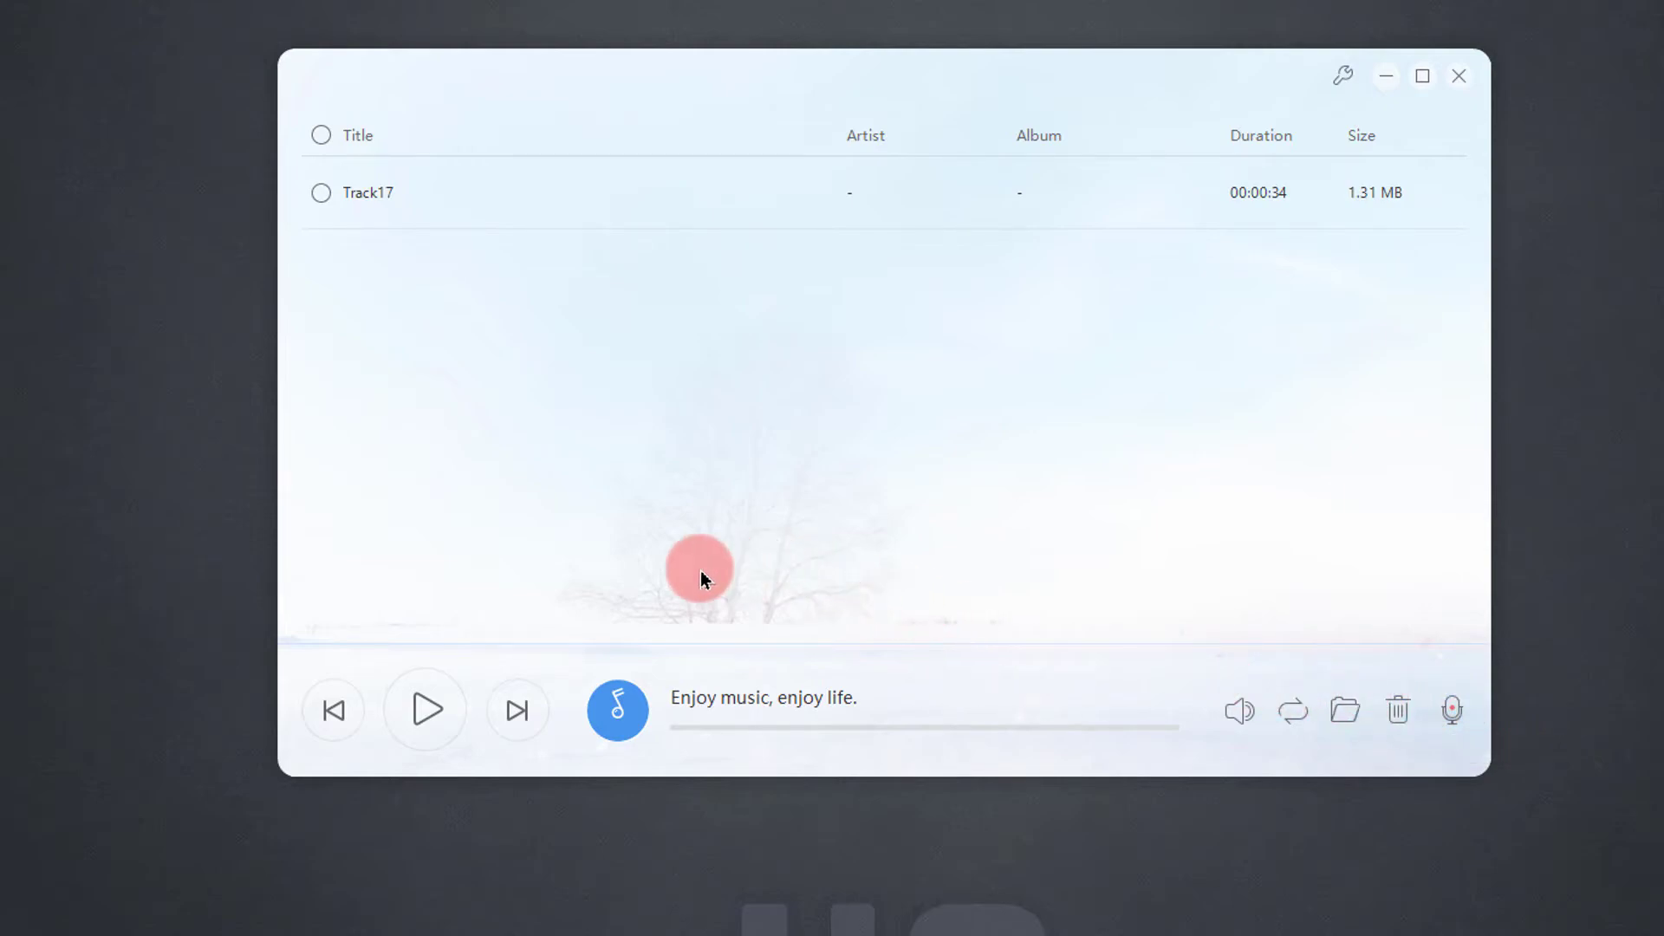
mouse_move(474, 196)
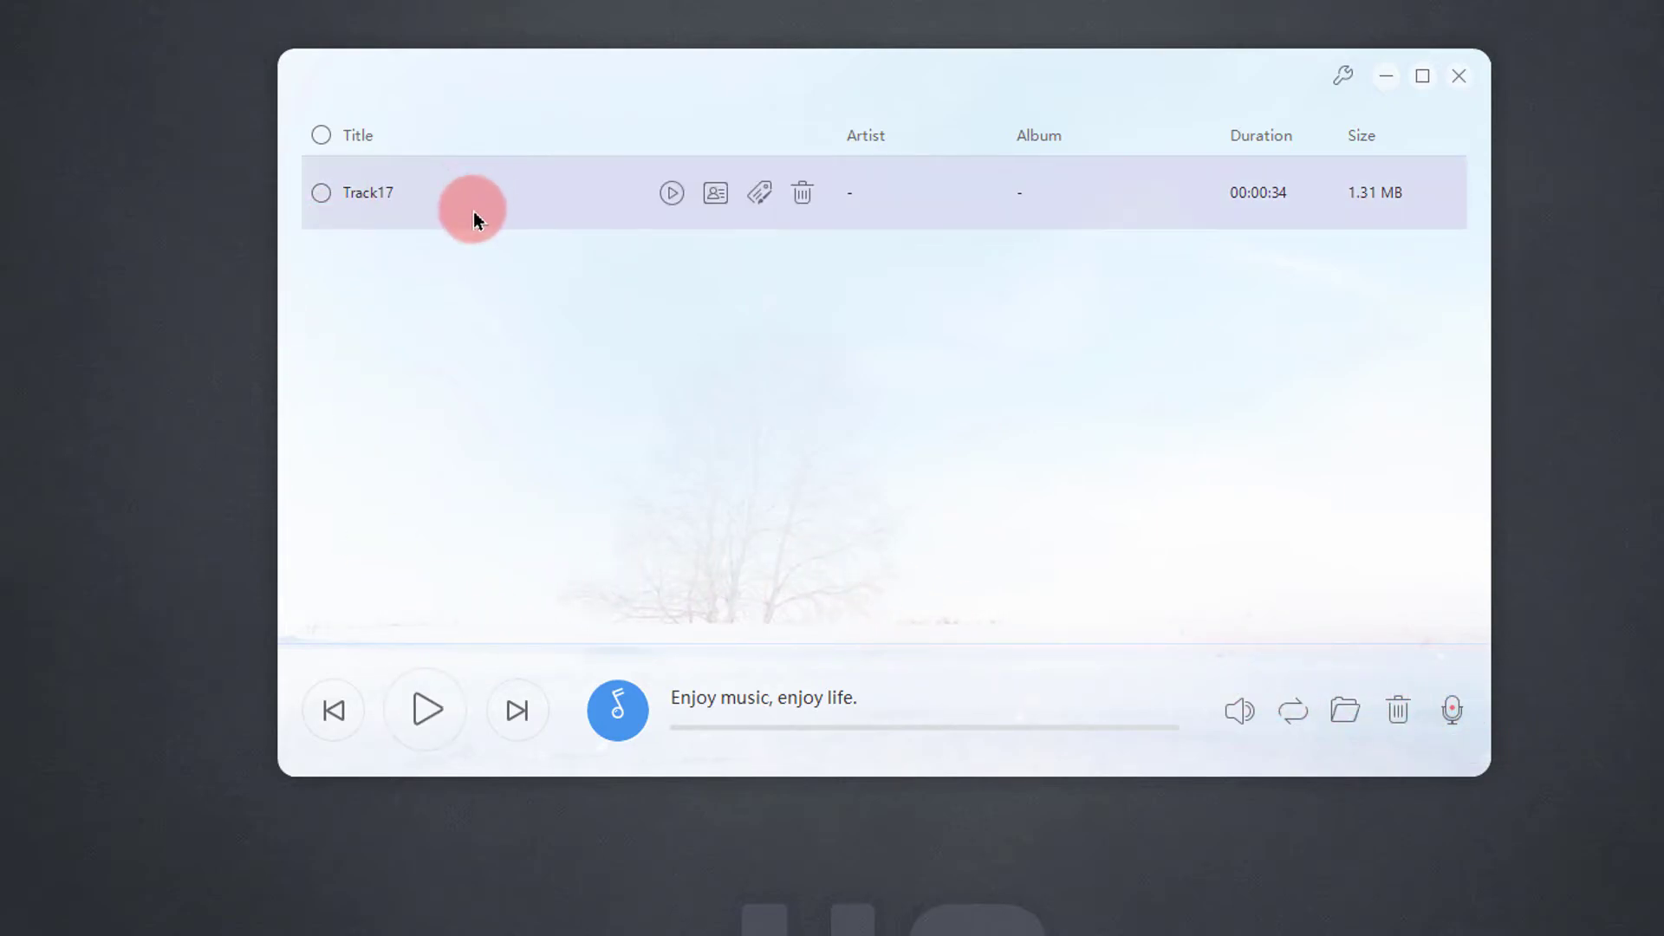
double_click(494, 200)
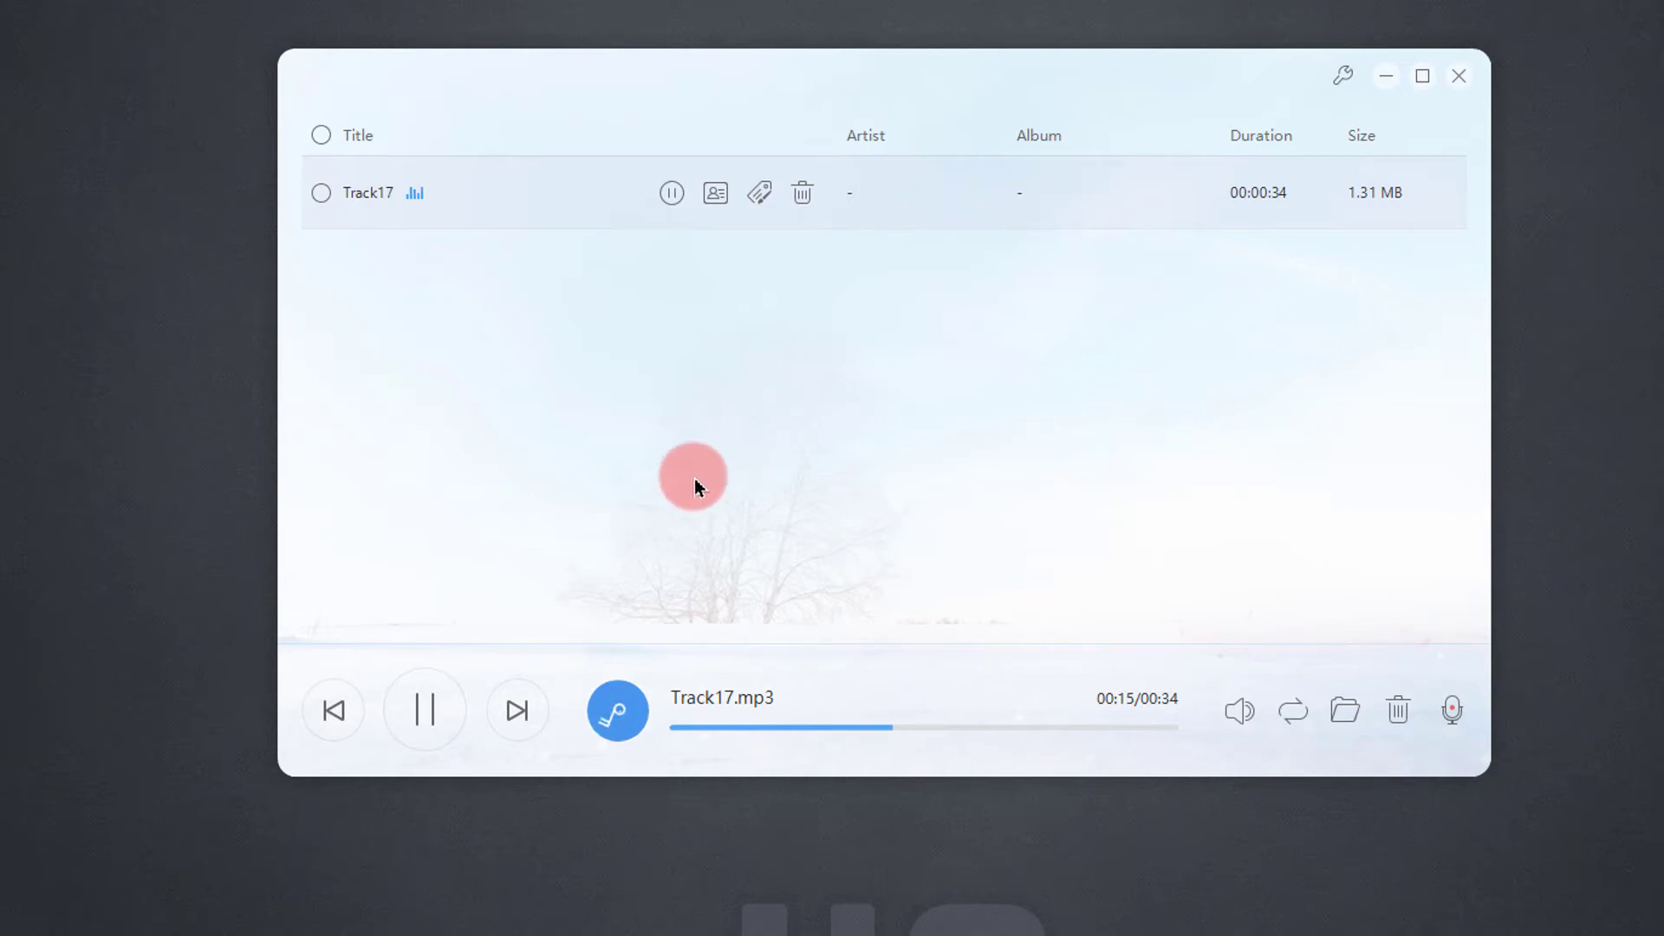
left_click(424, 704)
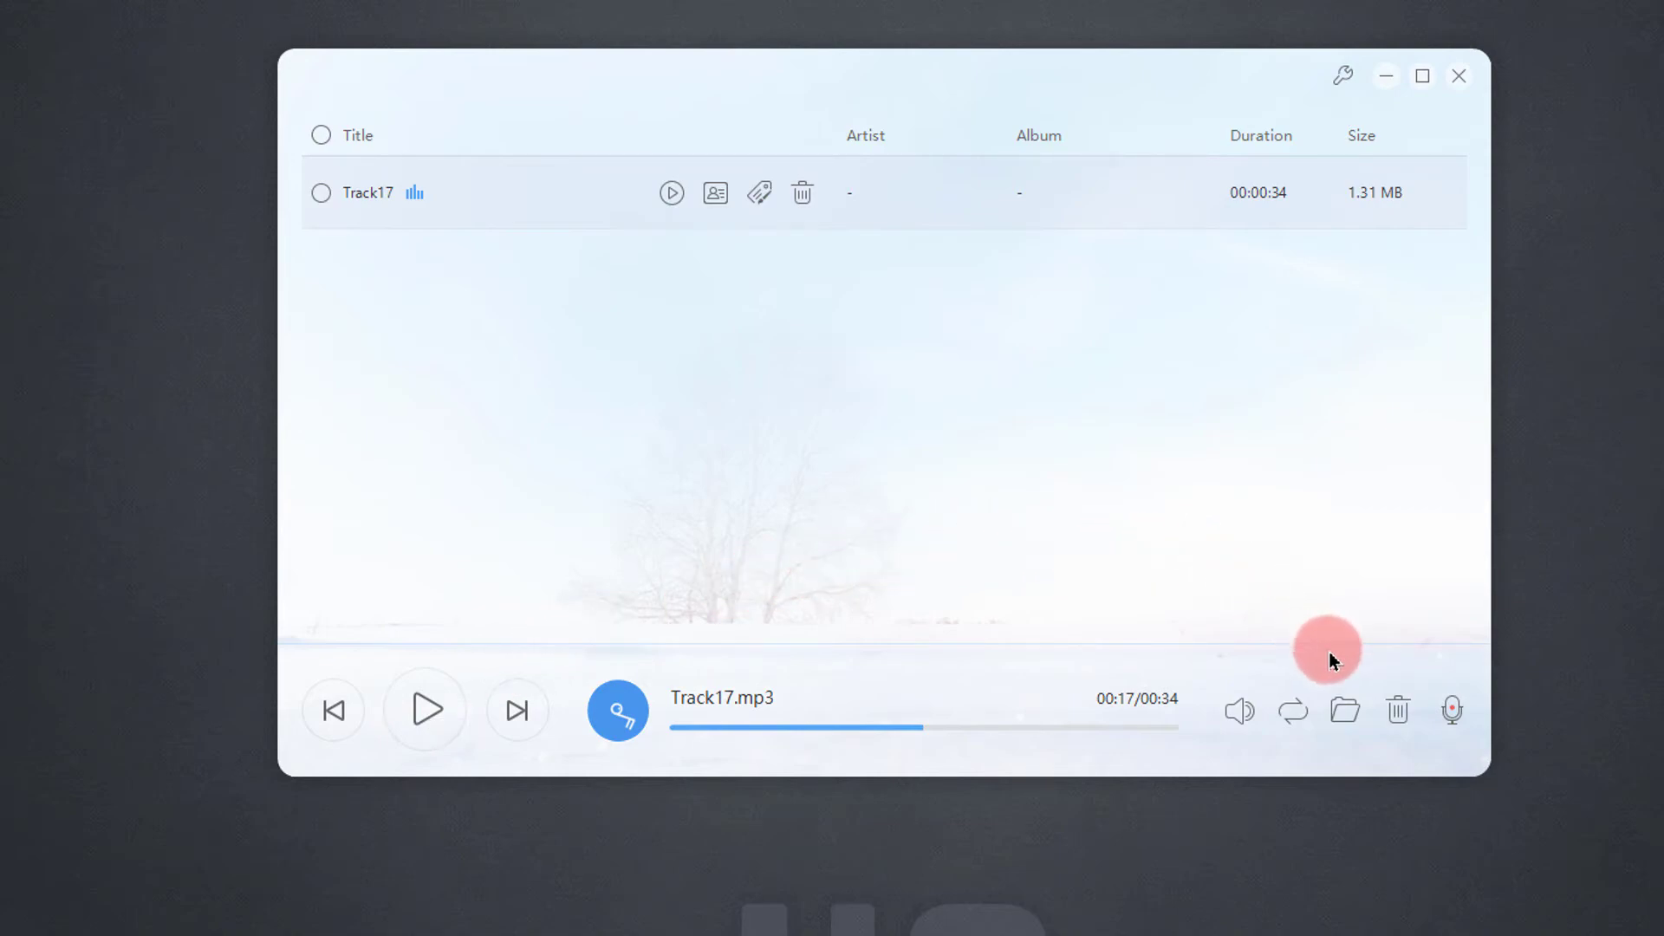
- View Track17 as a 320 kbps MP3 in the Music Recording folder, then close Explorer
left_click(1339, 709)
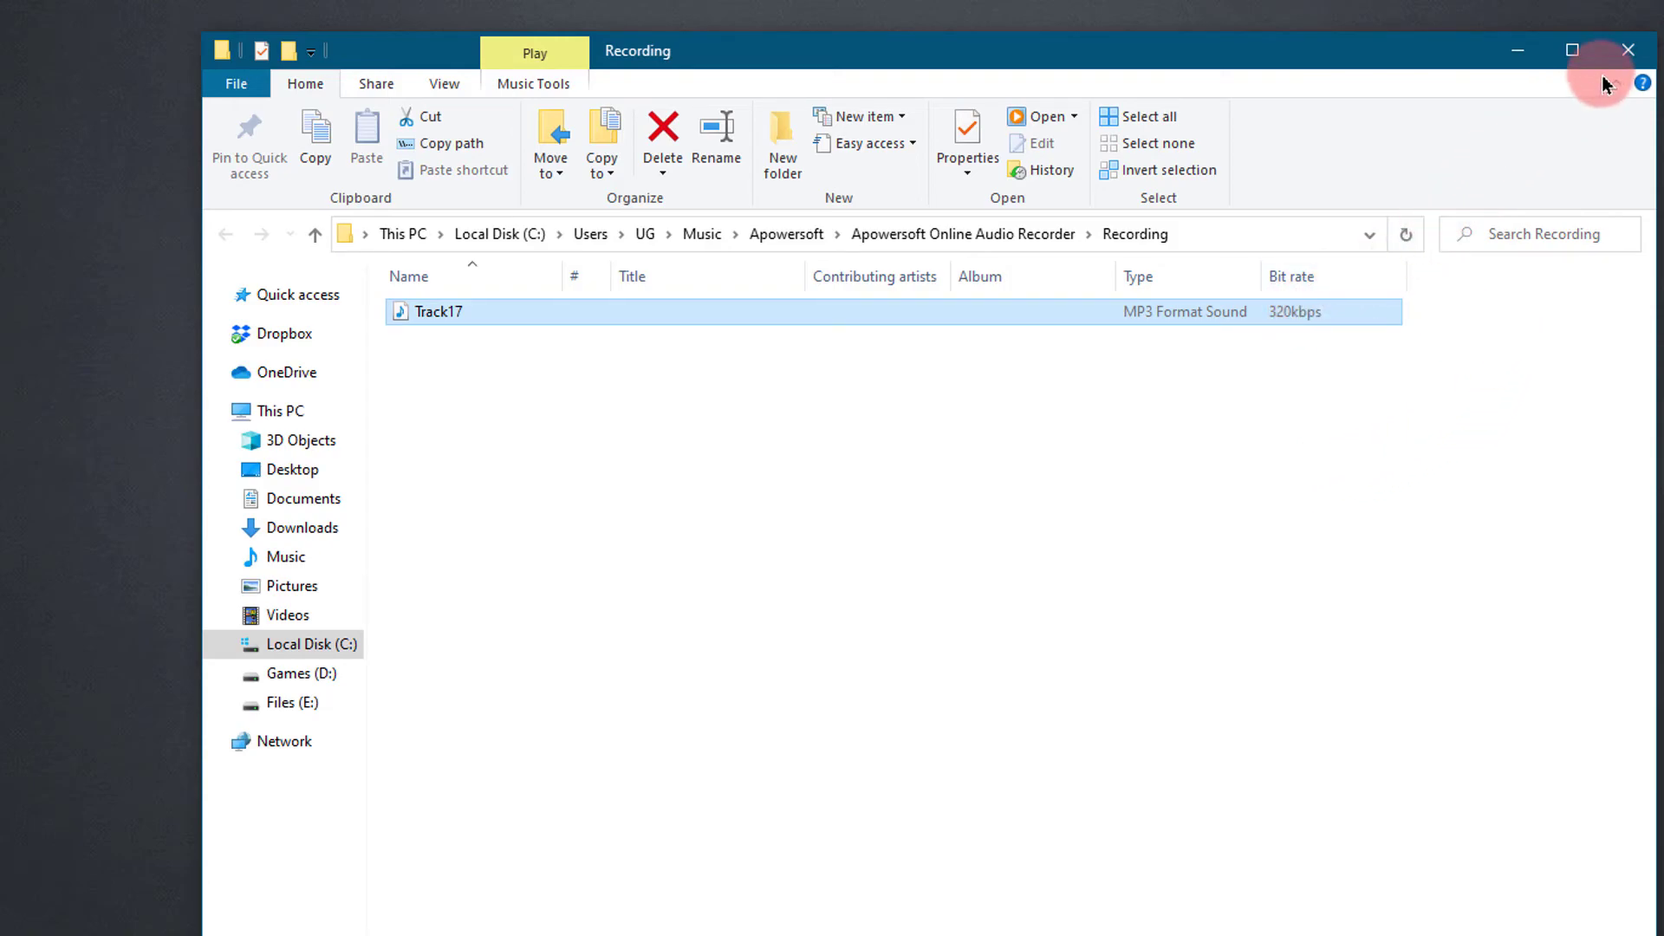
left_click(1624, 53)
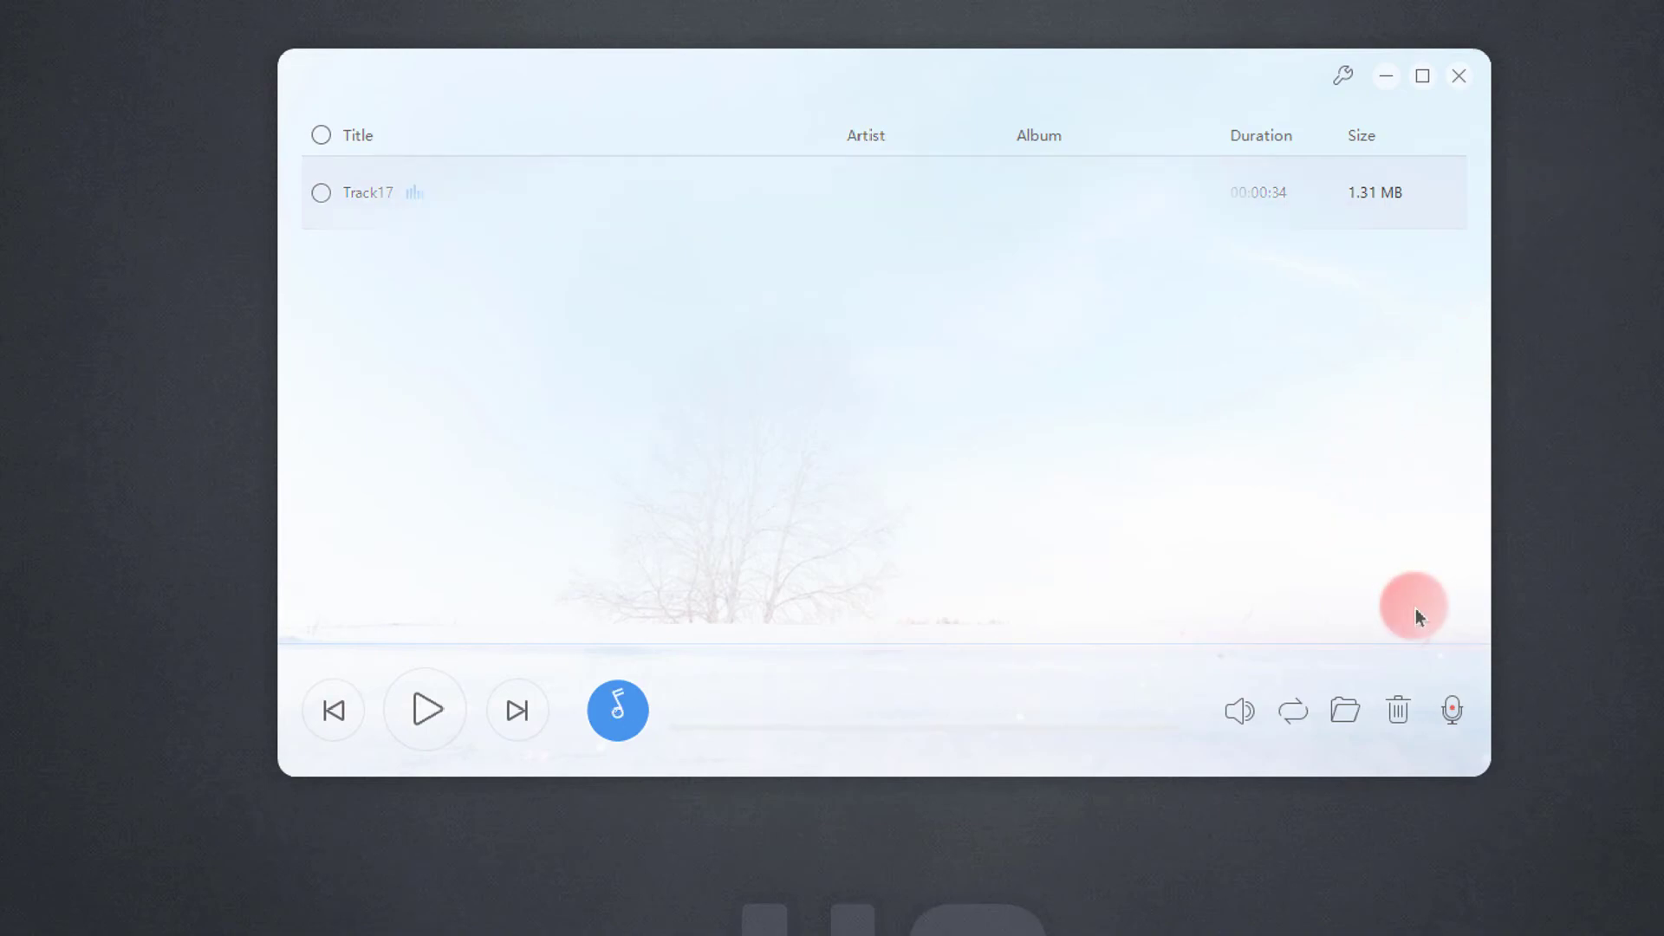
- Leave the recordings list via the microphone icon, back to the main recorder screen
left_click(1452, 712)
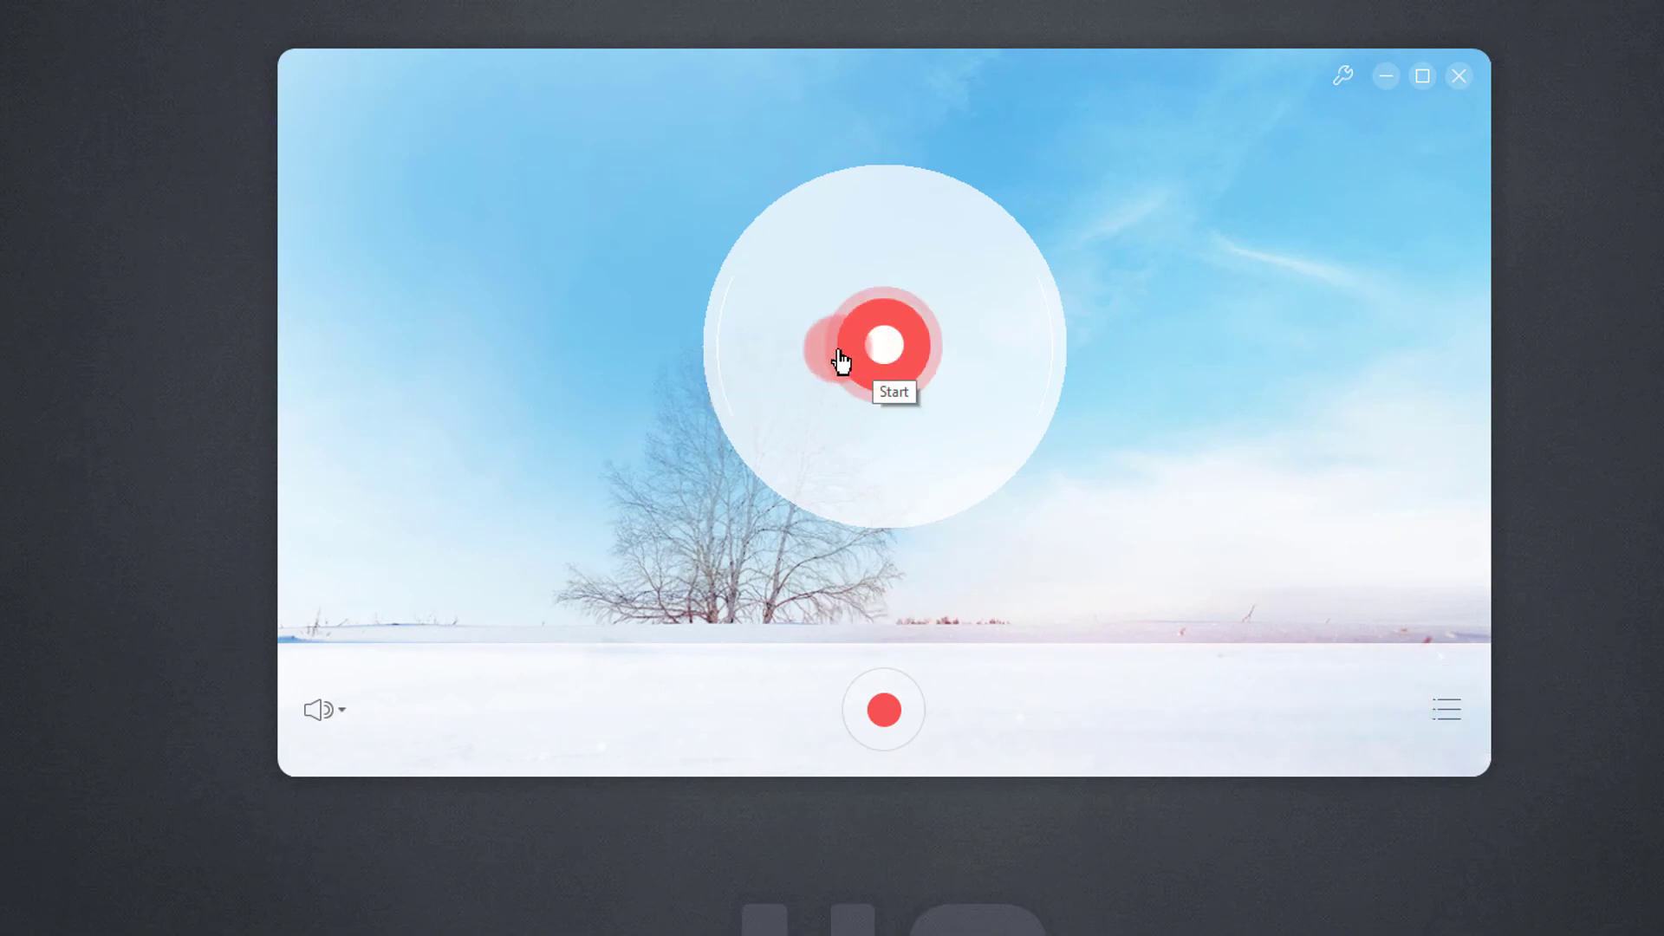